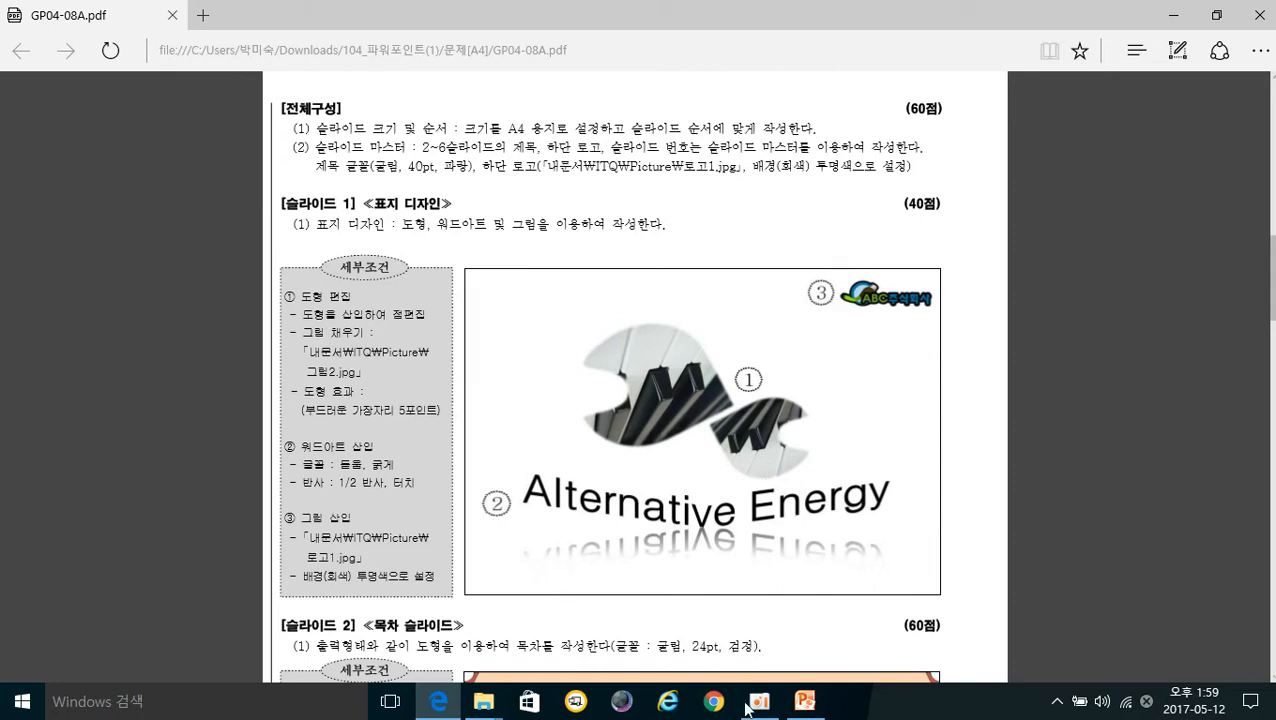
Switch to PowerPoint and draw an ellipse about 6.2 cm high and 6.8 cm wide on slide 1, right of the slide's centre.
click(800, 710)
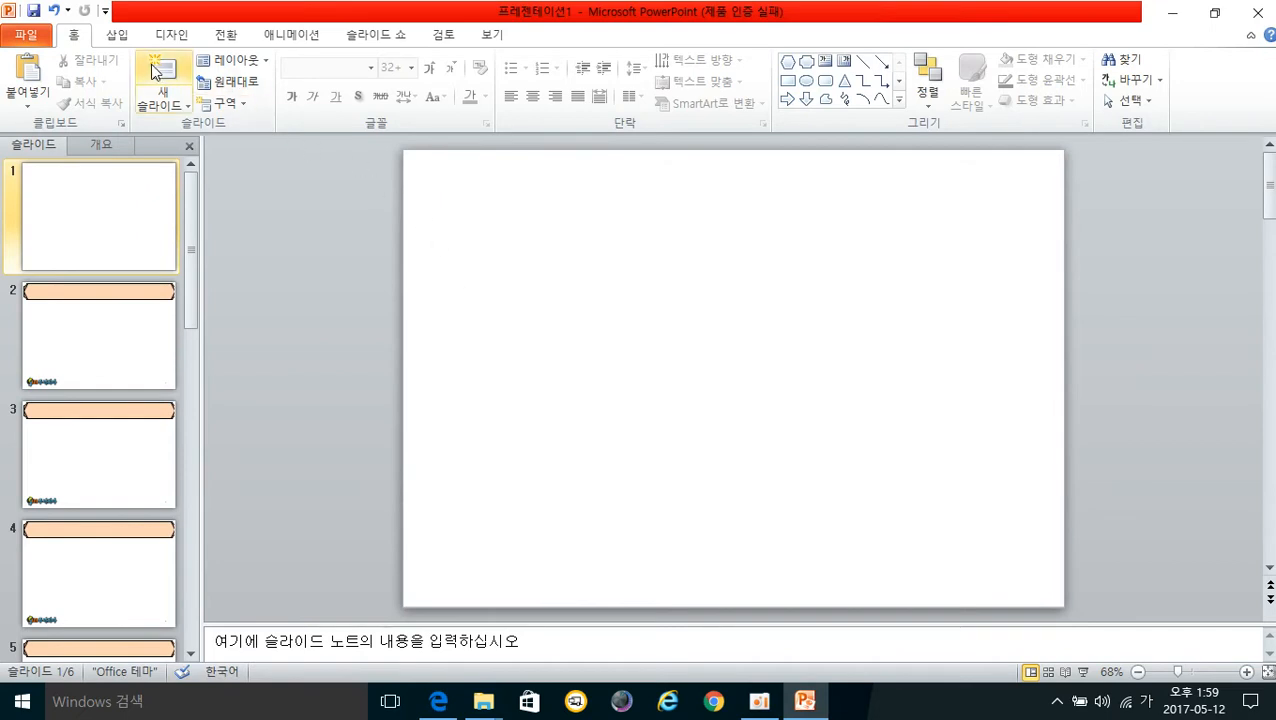
click(121, 36)
click(247, 85)
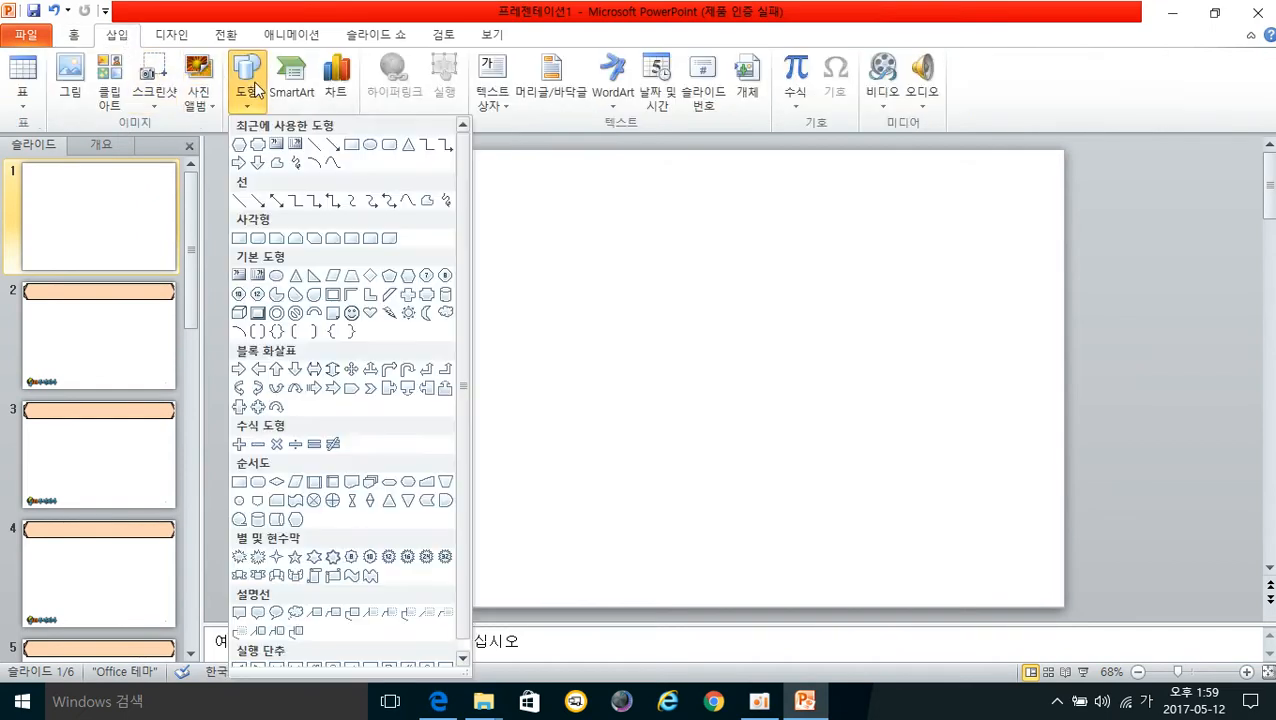
click(276, 277)
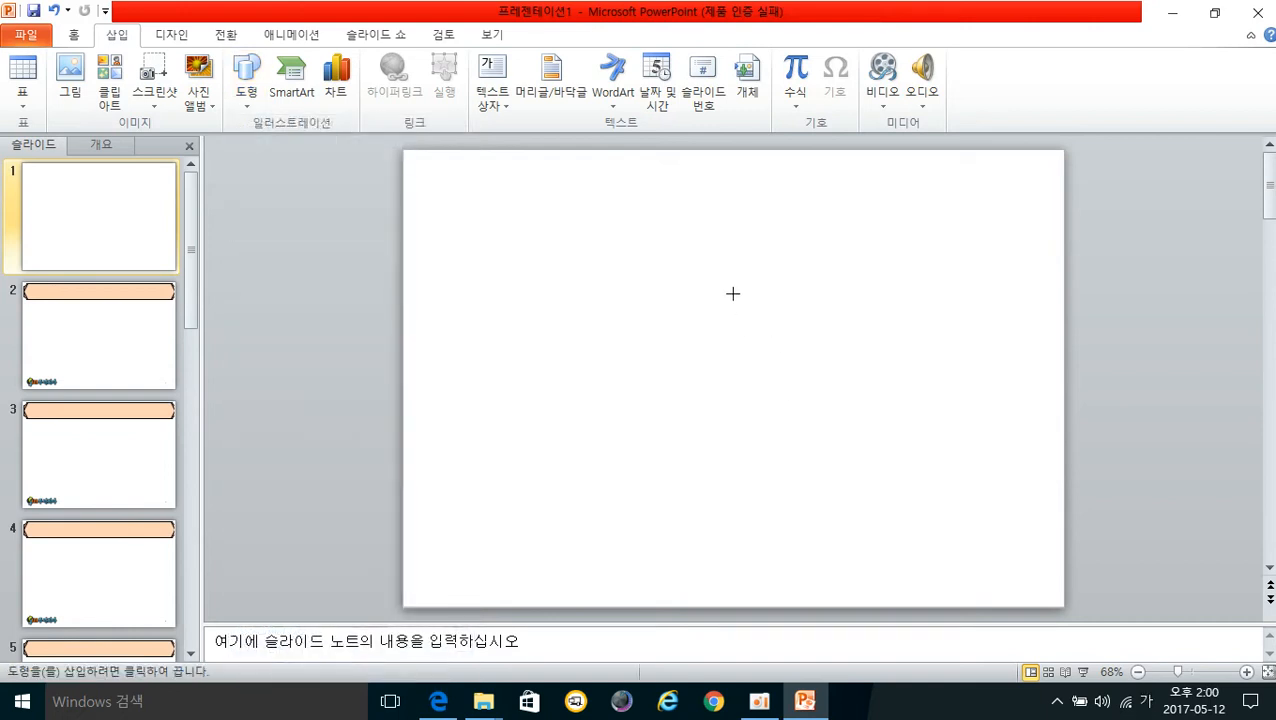
drag(728, 285, 892, 436)
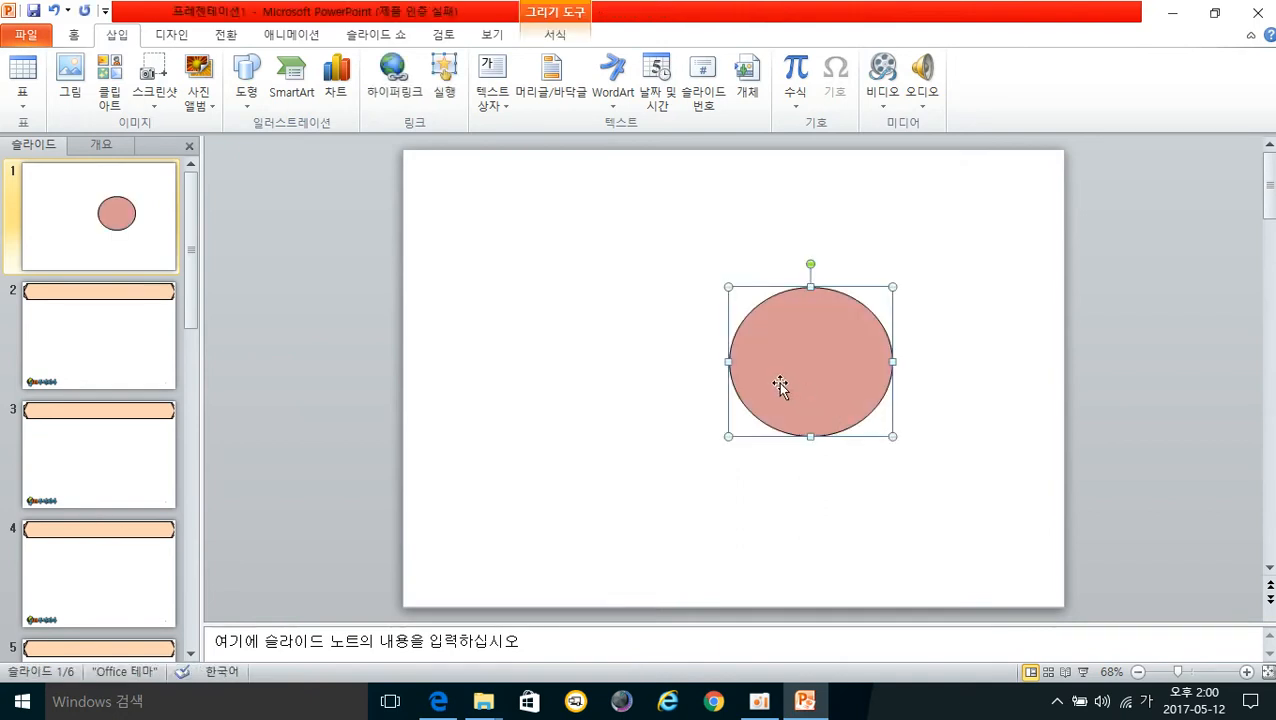
drag(788, 368, 784, 357)
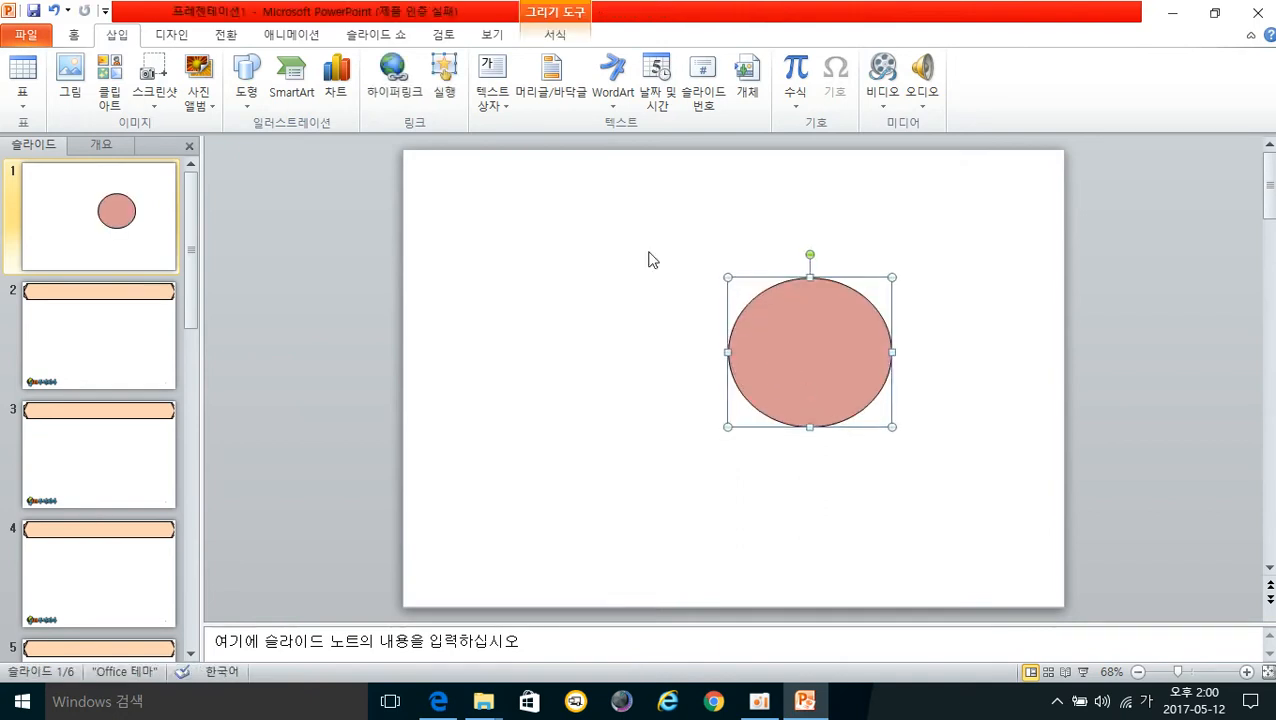
Fill the ellipse with the picture 그림2 from the ITQ Picture folder and shift it closer to the slide's centre.
click(558, 38)
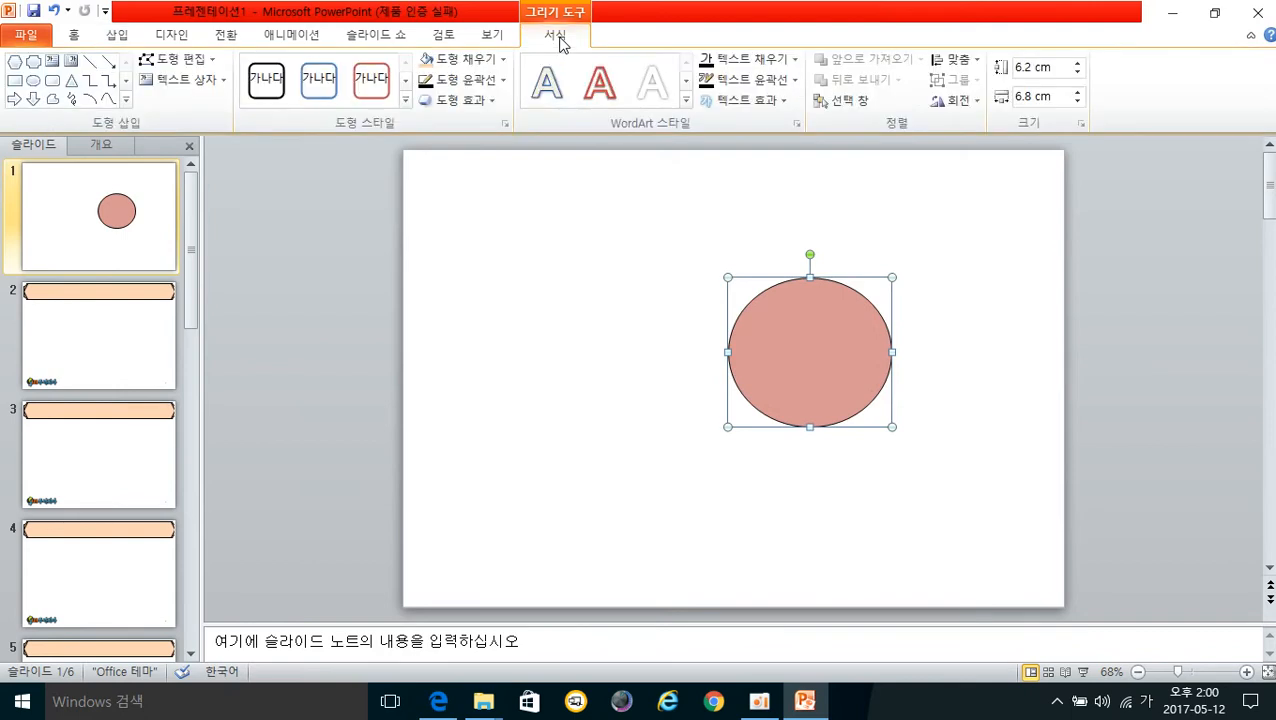
click(478, 62)
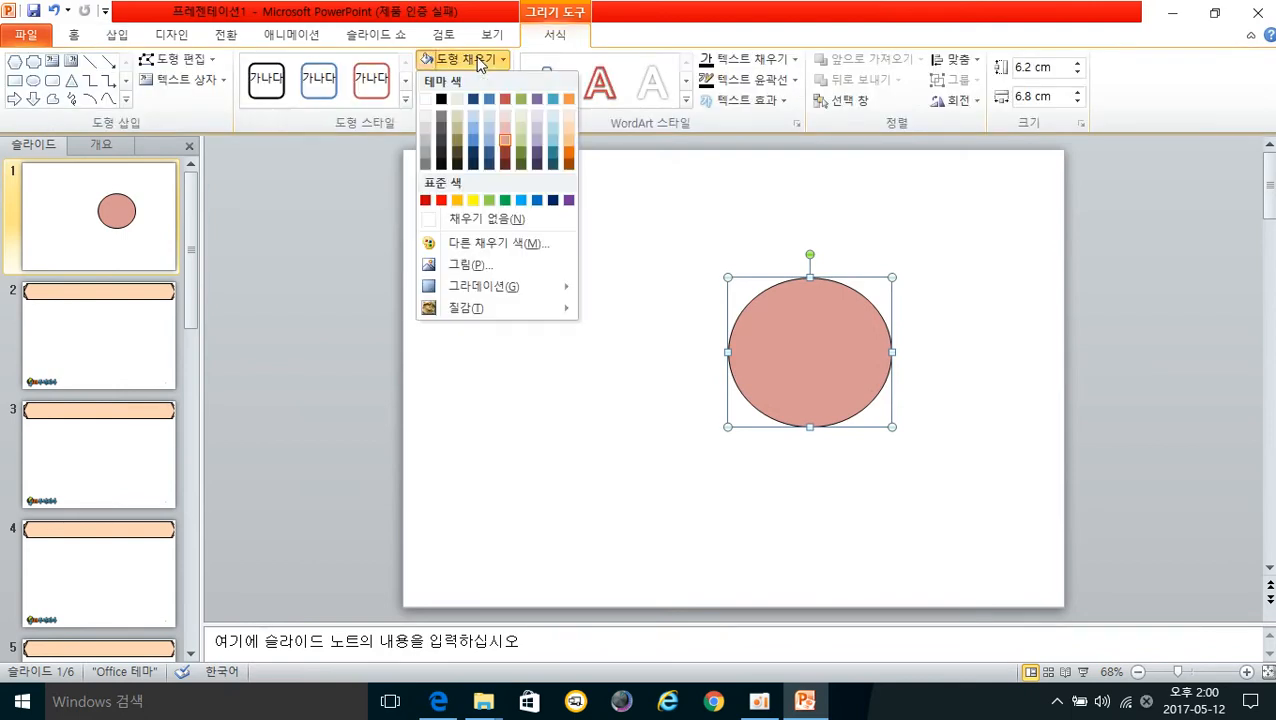
click(505, 264)
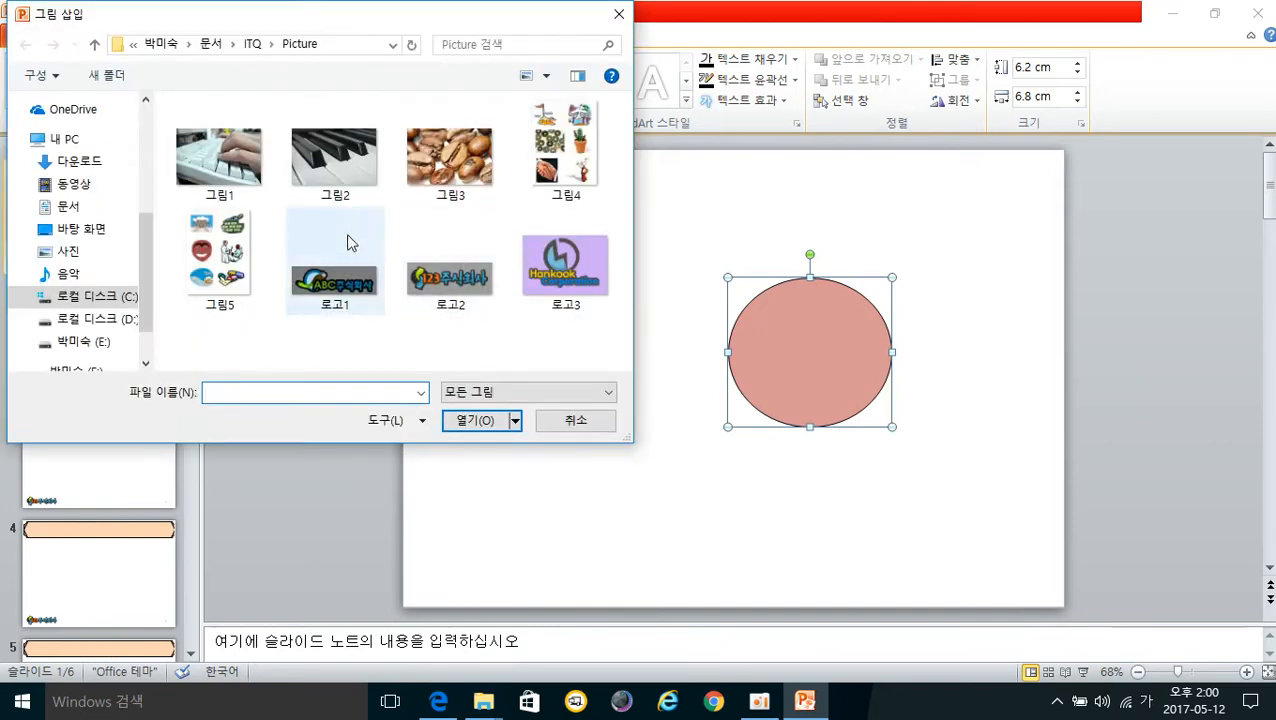
click(335, 179)
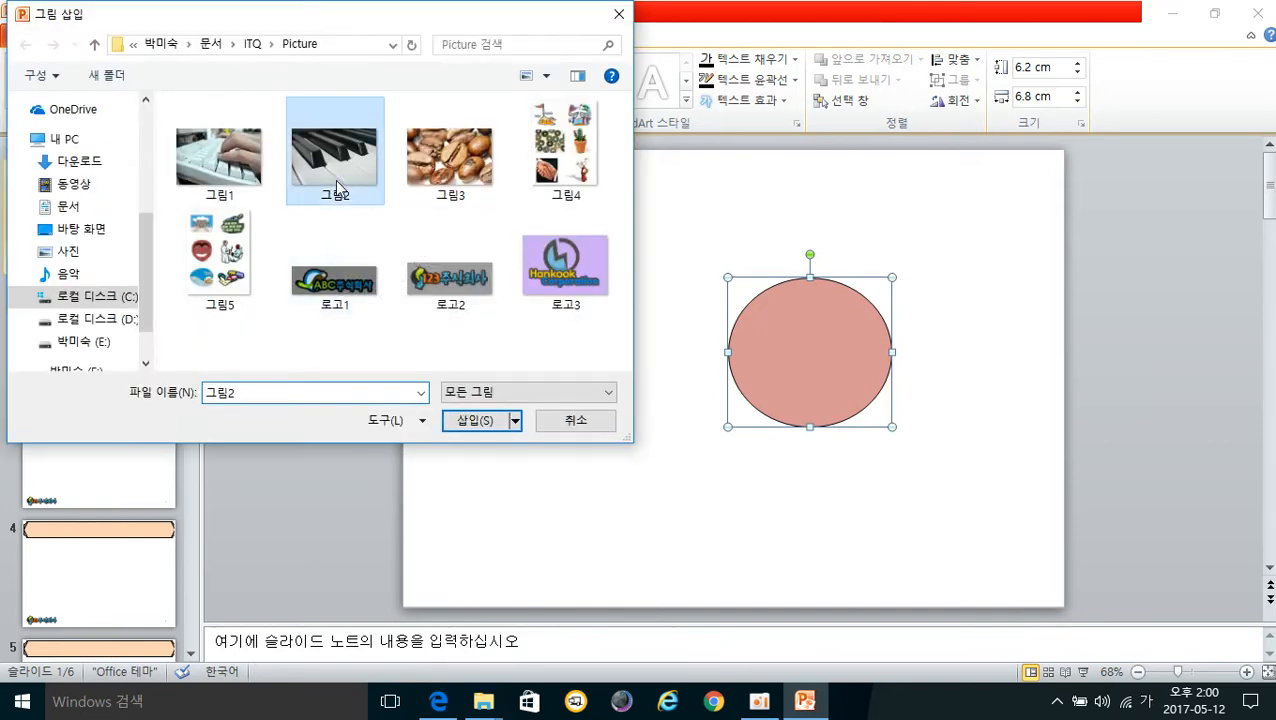
click(449, 420)
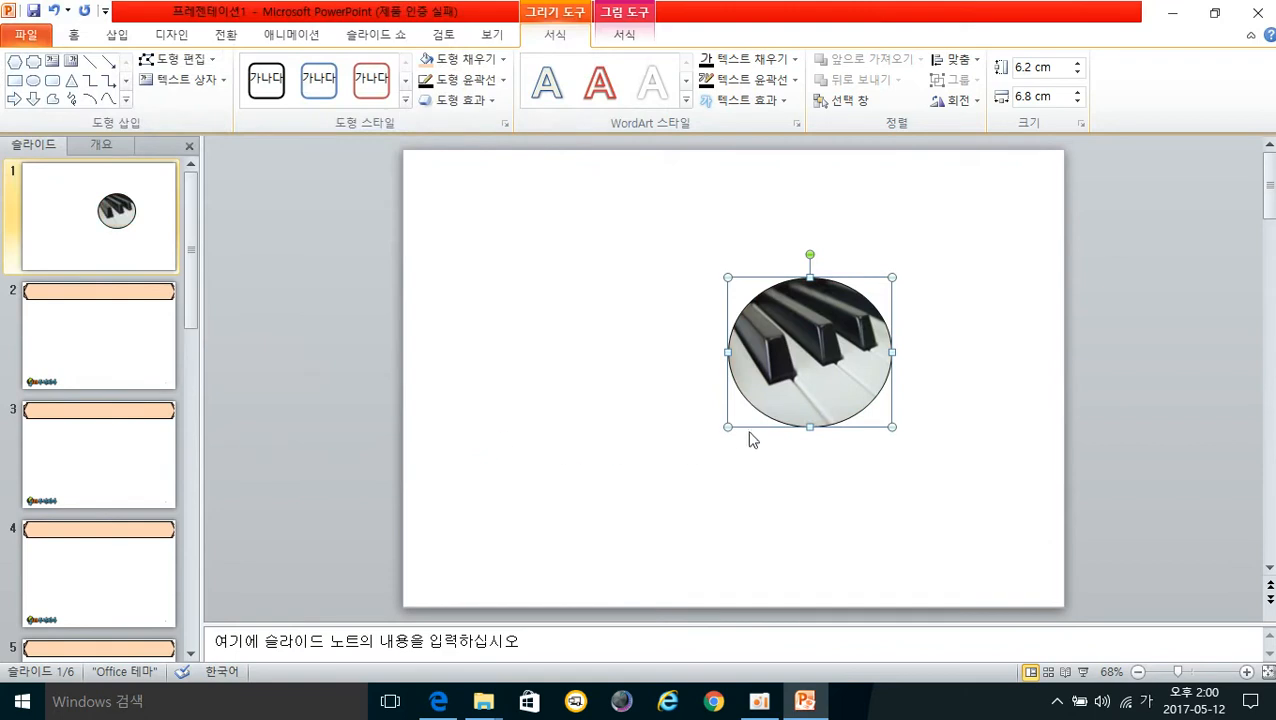
drag(812, 387, 753, 383)
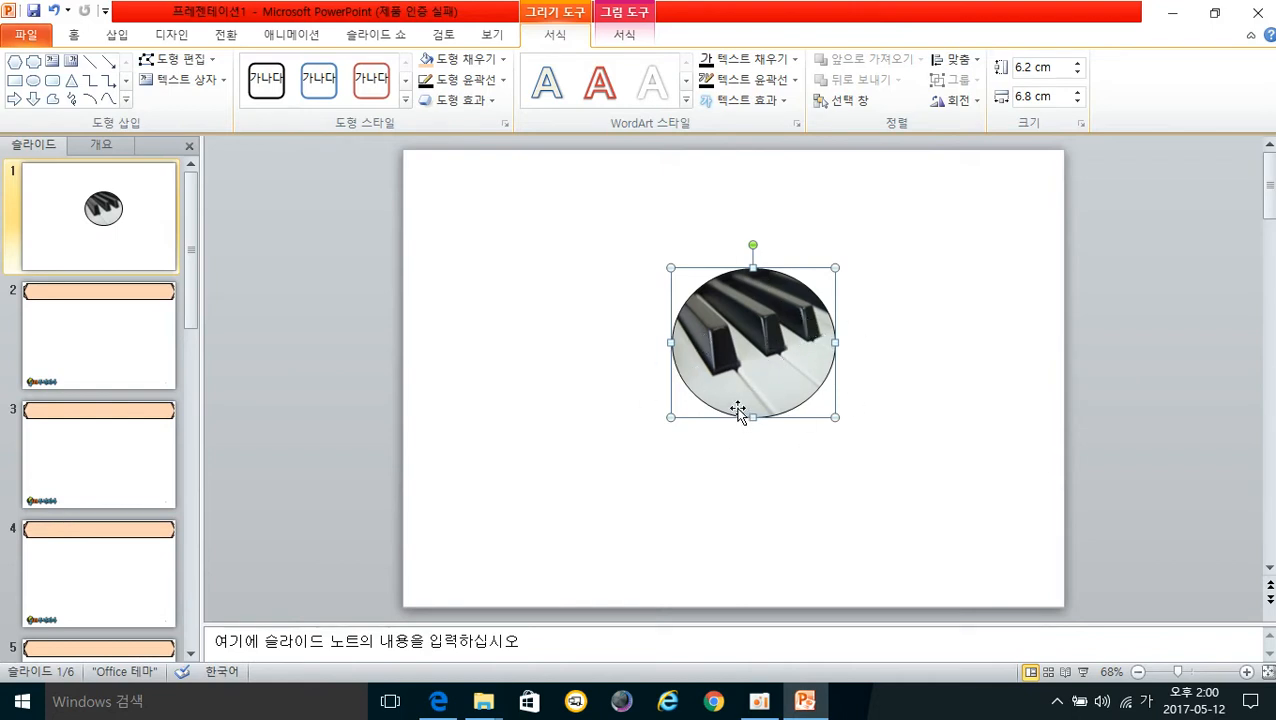
Flip the picture-filled ellipse horizontally and rotate it slightly counterclockwise.
click(960, 103)
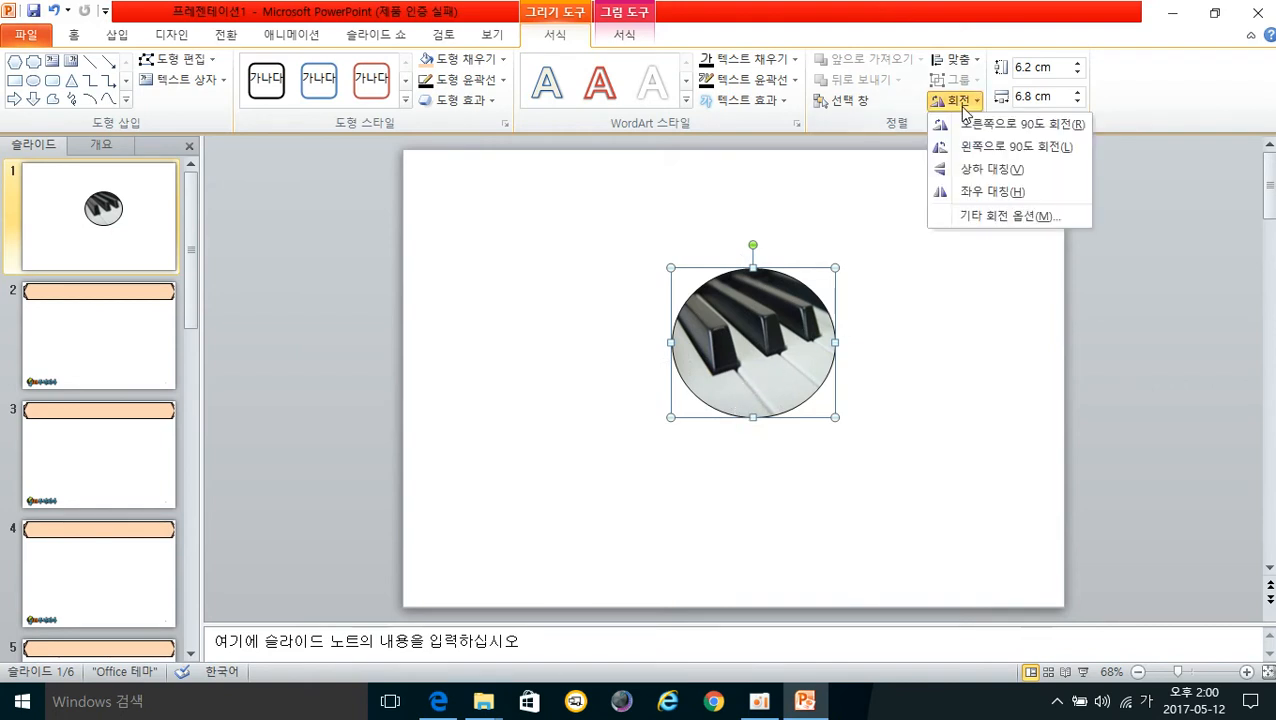
click(993, 193)
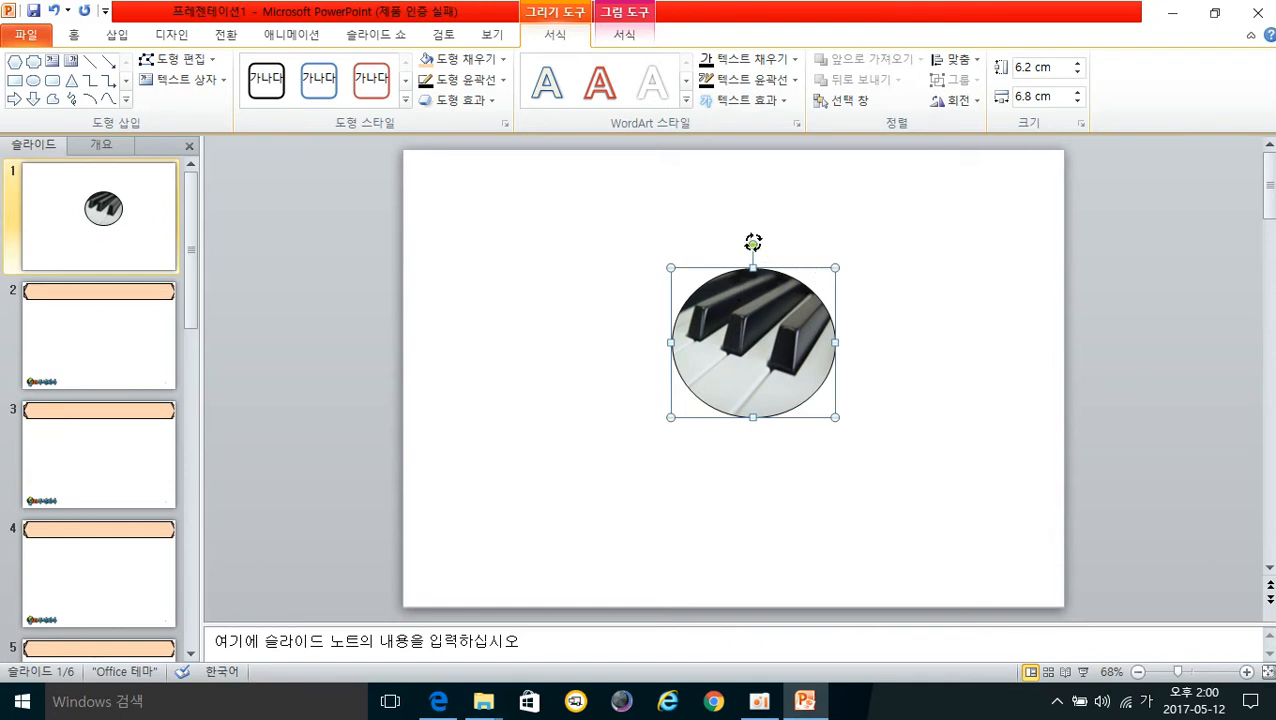
drag(752, 241, 709, 259)
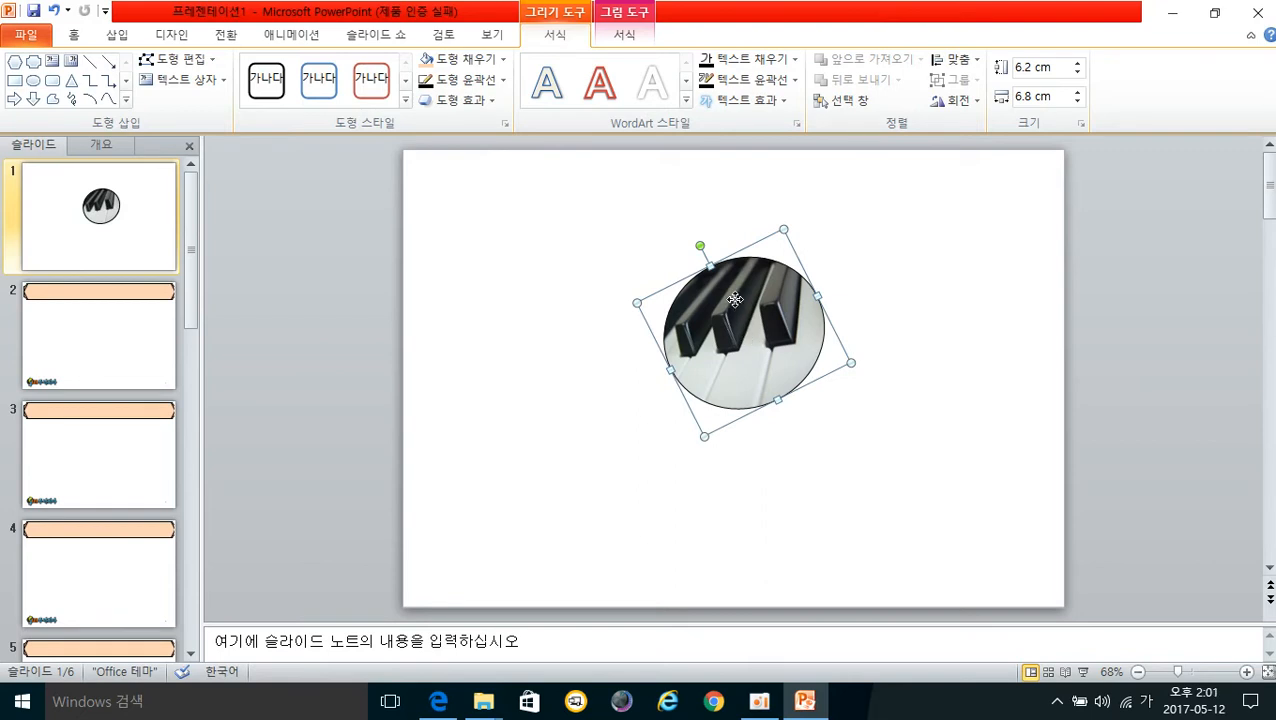
Edit the ellipse's points: make the right-hand point a corner point and pull its lower handle inward to carve a concave curve.
right_click(734, 299)
right_click(730, 293)
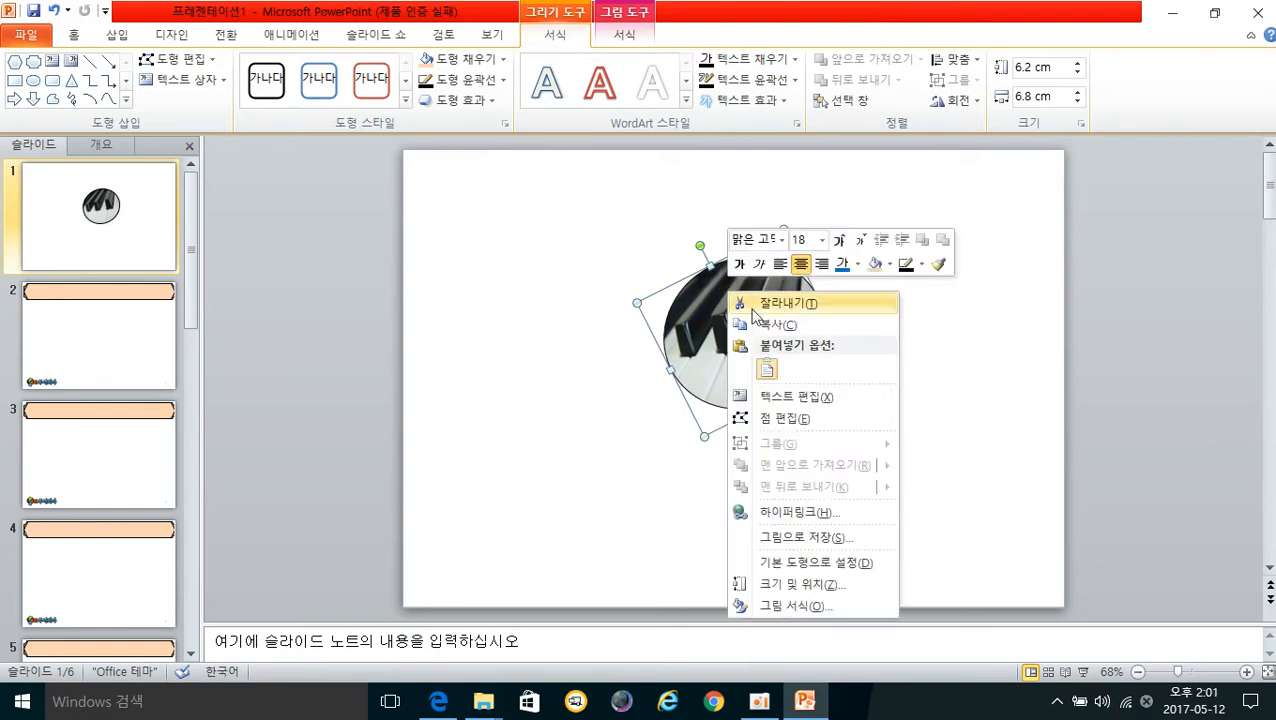
click(784, 419)
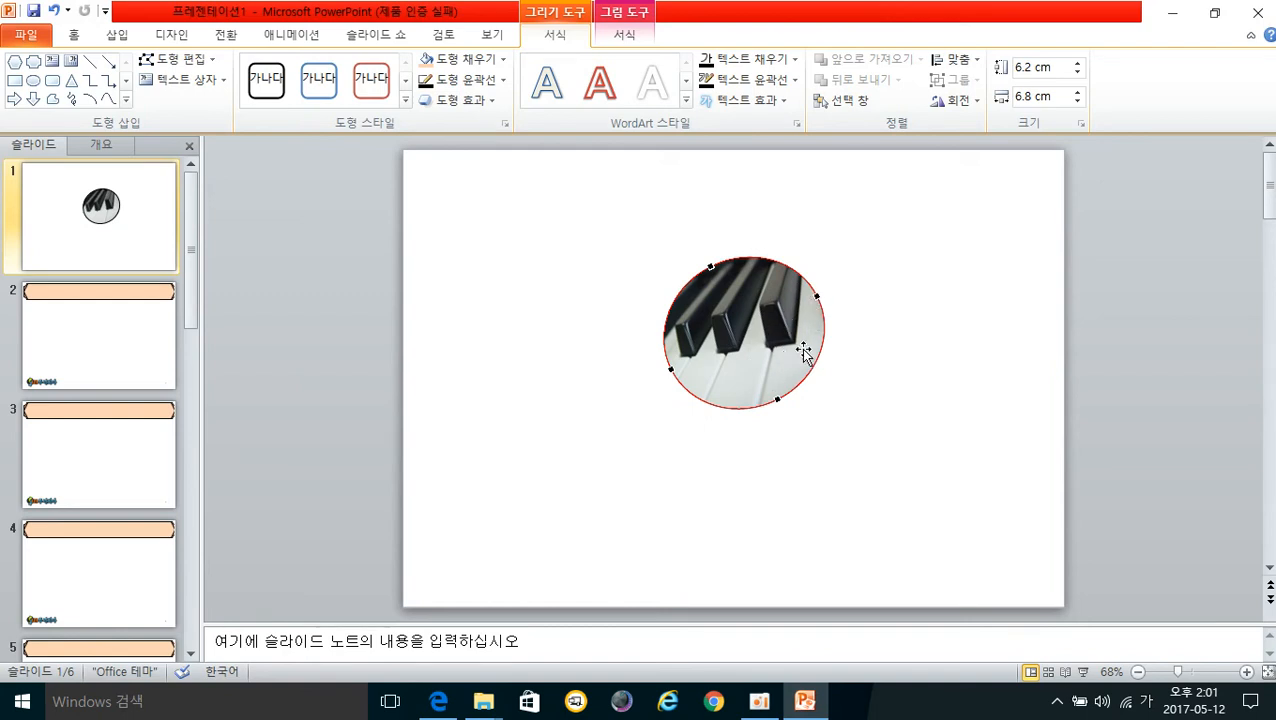
click(817, 297)
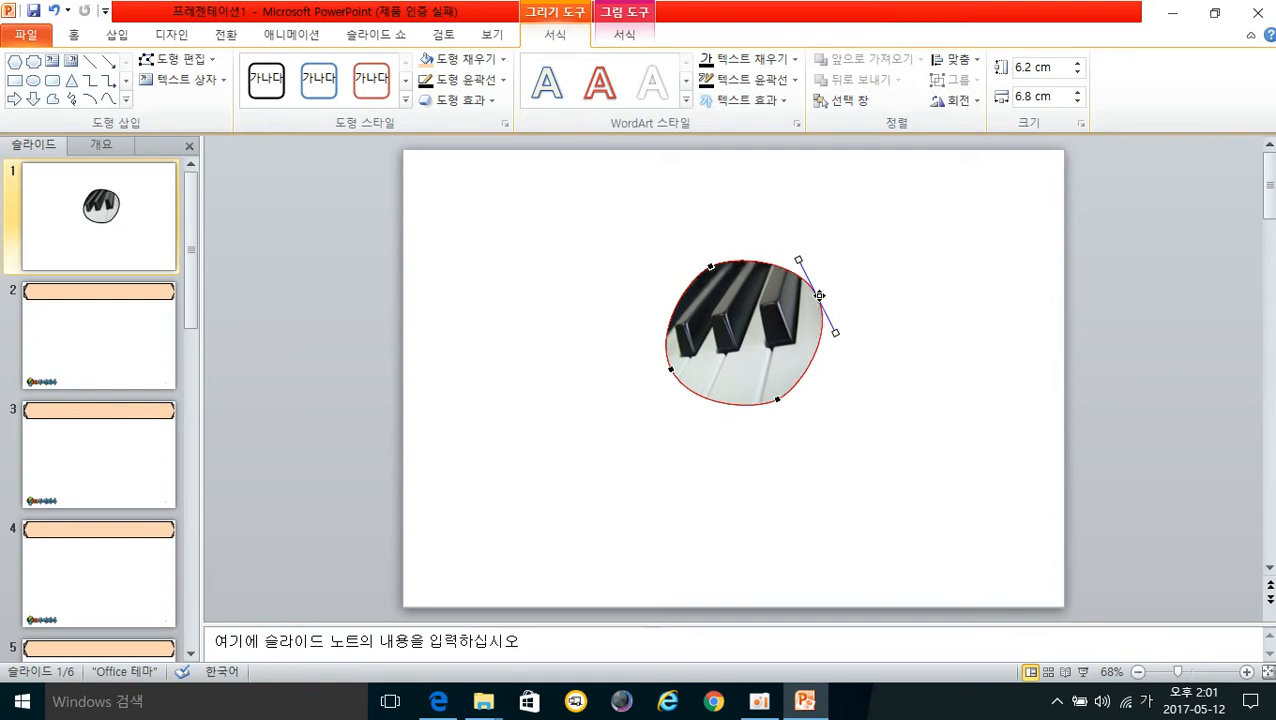
right_click(818, 298)
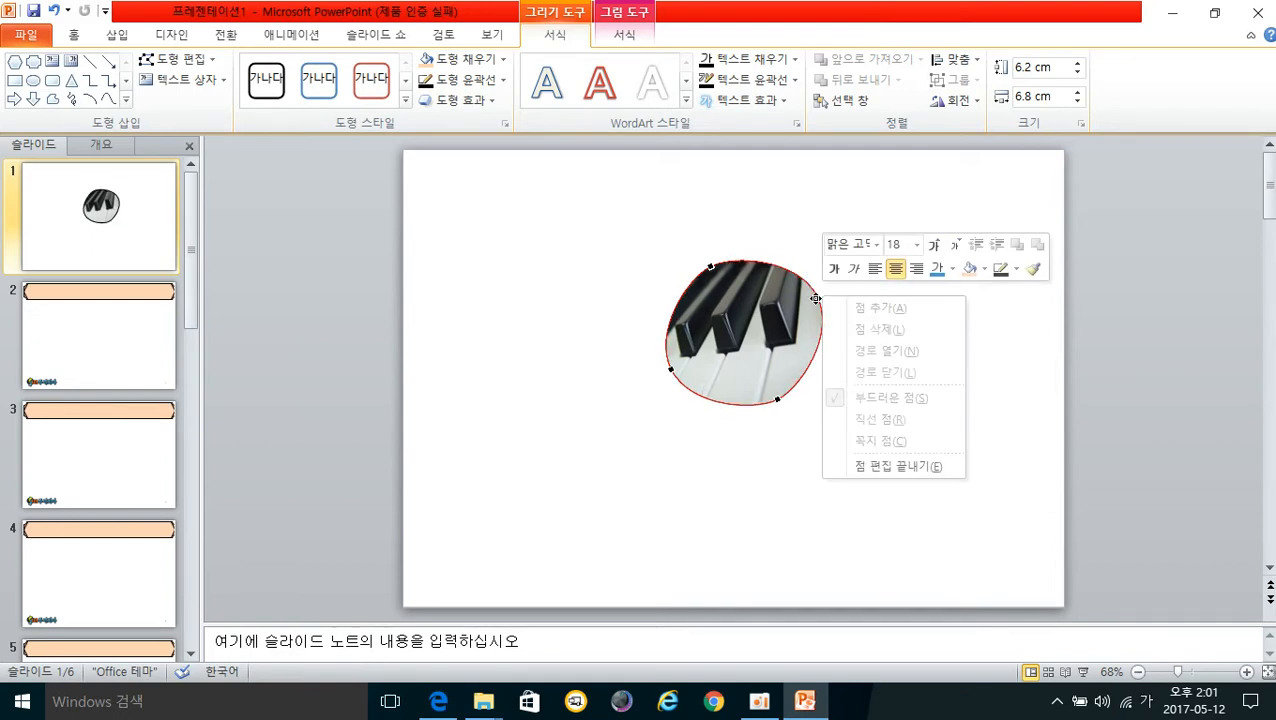
click(815, 296)
right_click(815, 294)
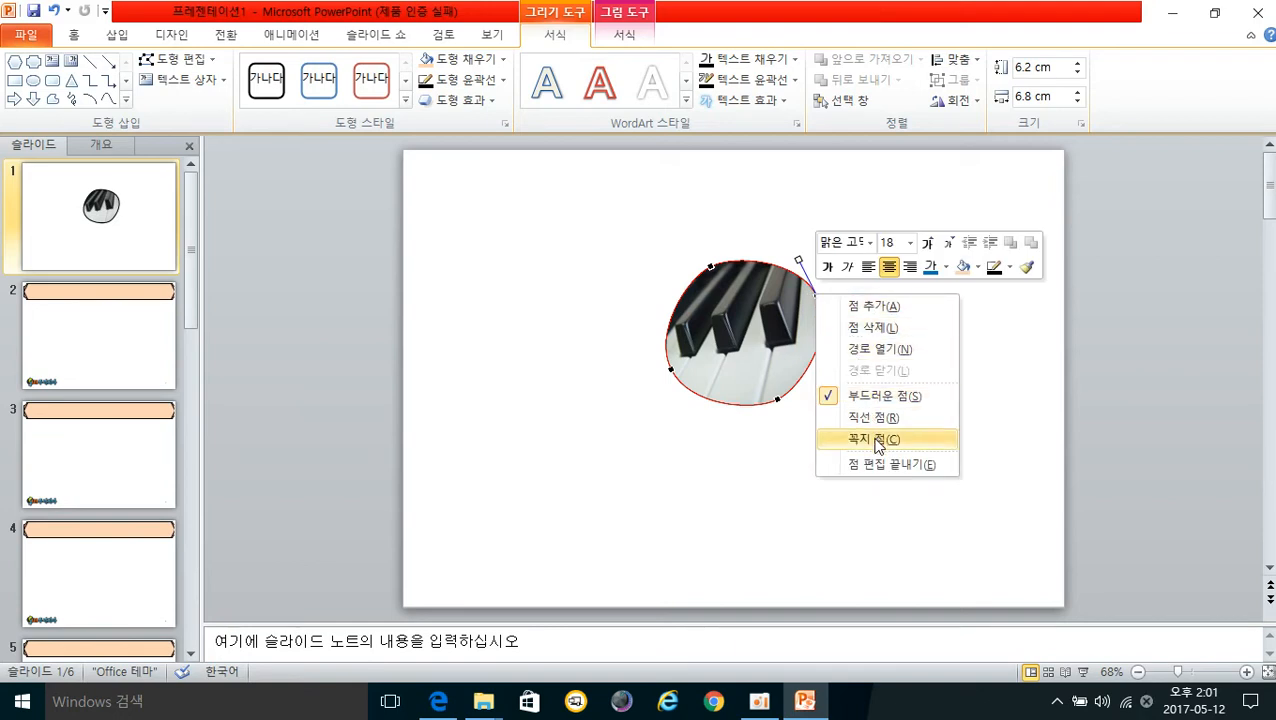
click(876, 440)
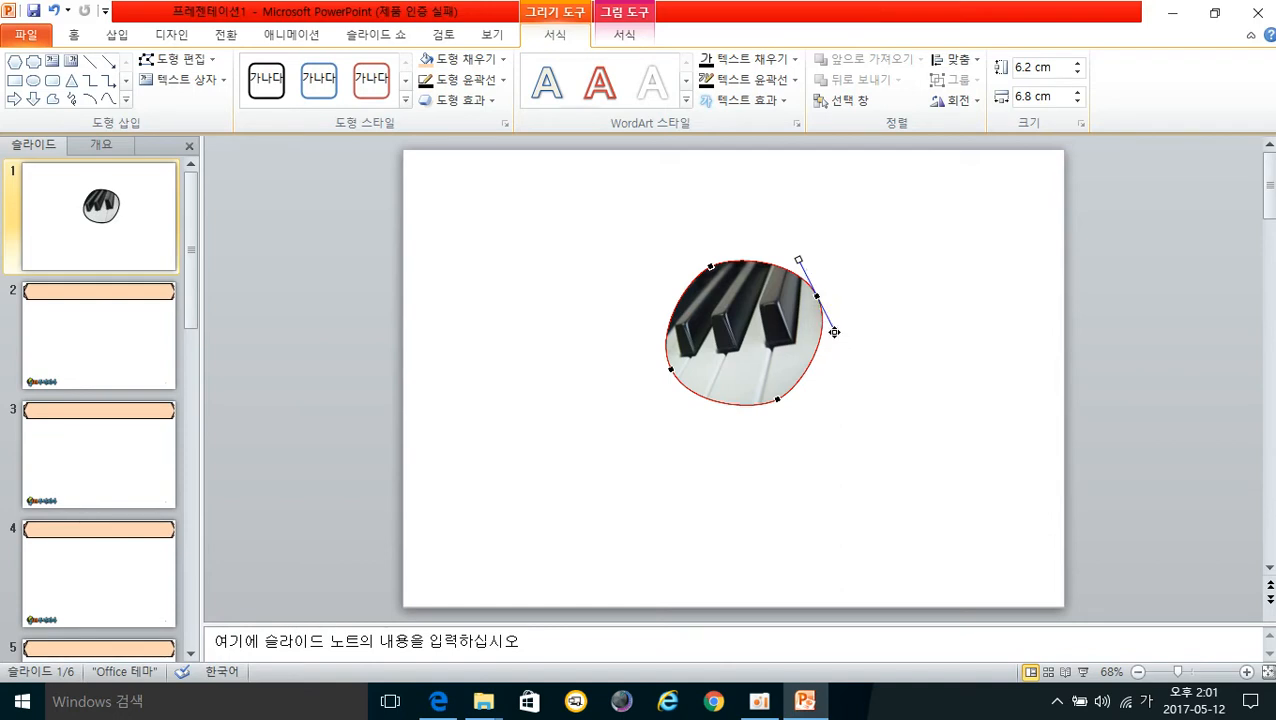
drag(834, 332, 727, 346)
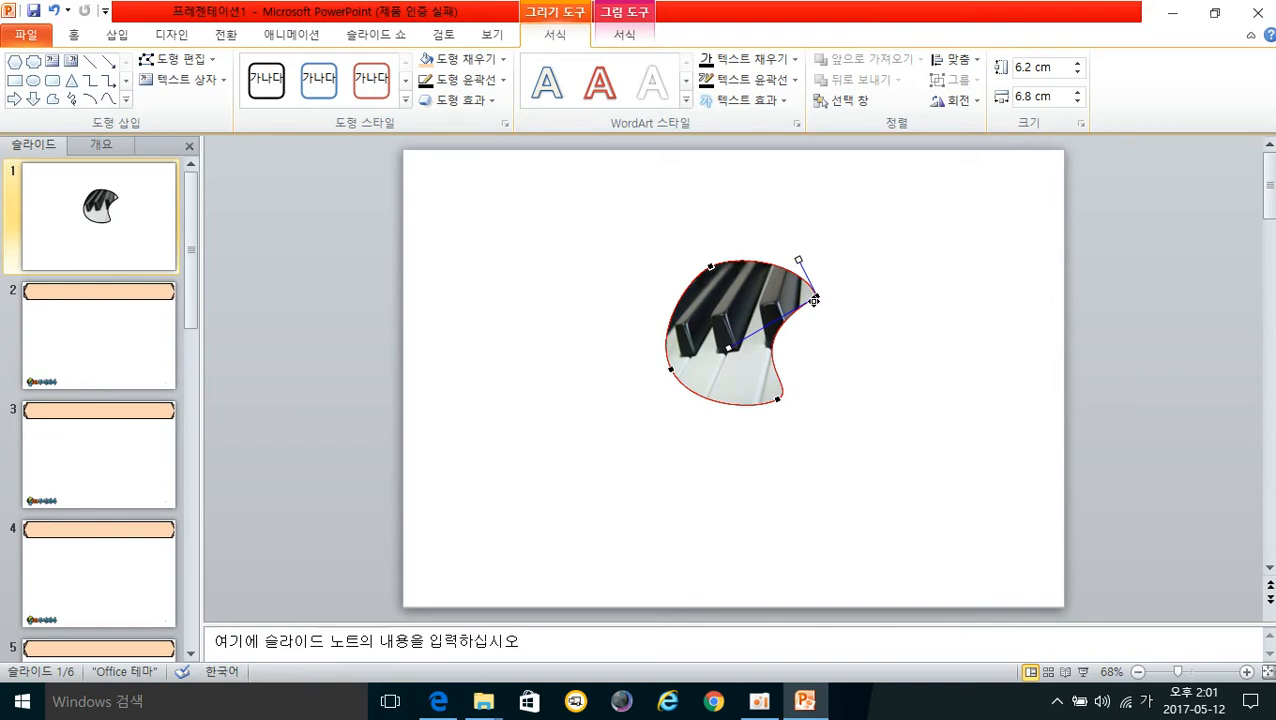
Make the shape's lower-right point a corner point and bend its upper handle inward to extend the concave curve.
click(777, 399)
right_click(777, 399)
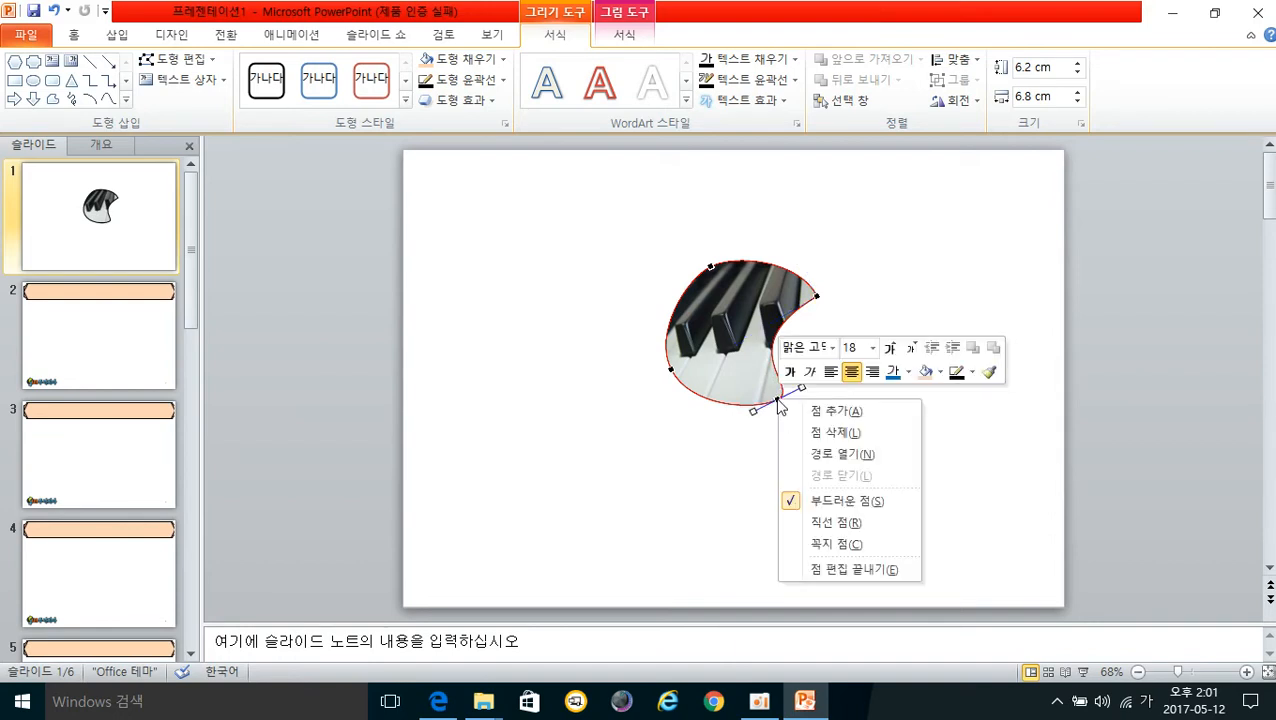
click(847, 545)
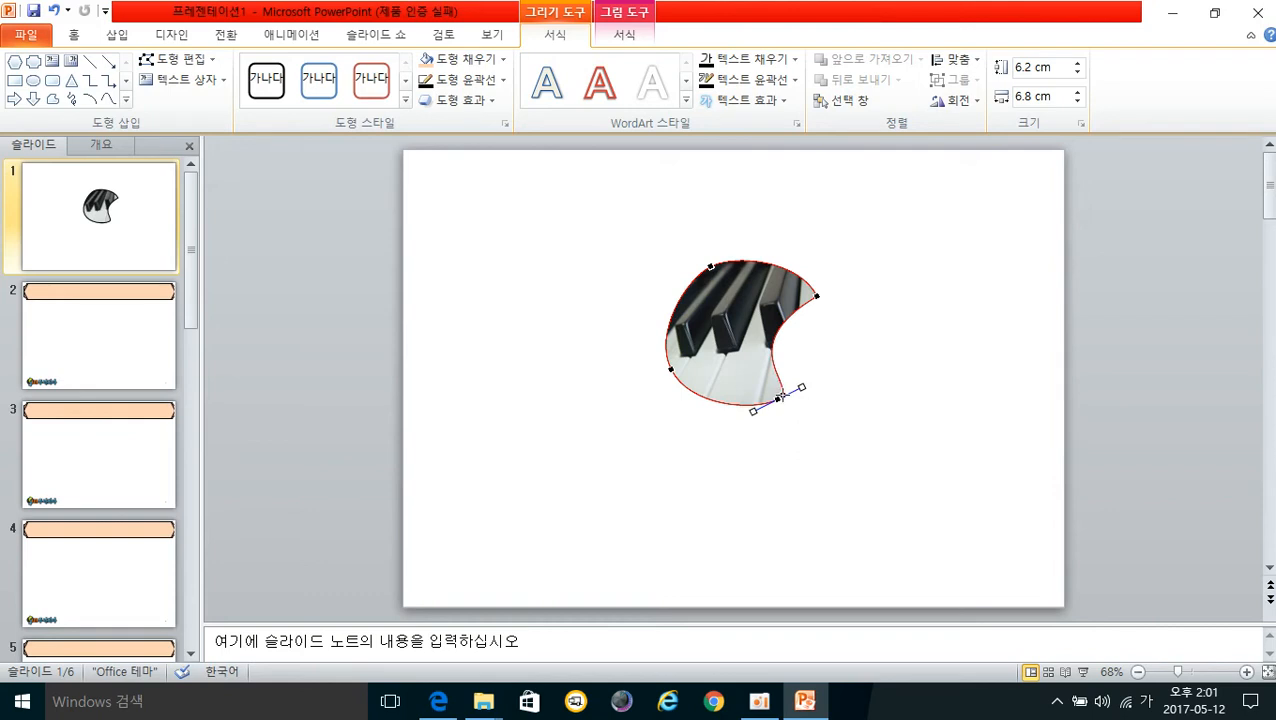
drag(801, 386, 760, 369)
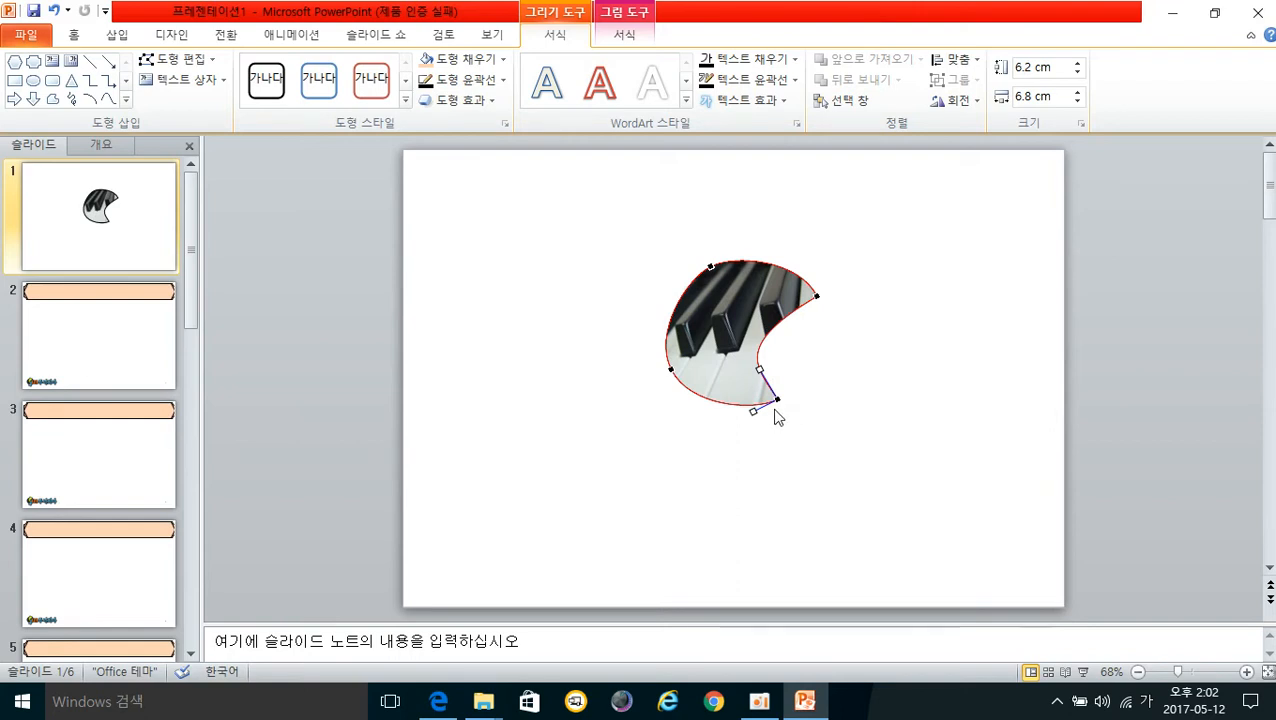
Refine the wrench-like notch by moving its two tip points outward and adjusting their inner handles, and finish editing the points.
drag(779, 399, 809, 385)
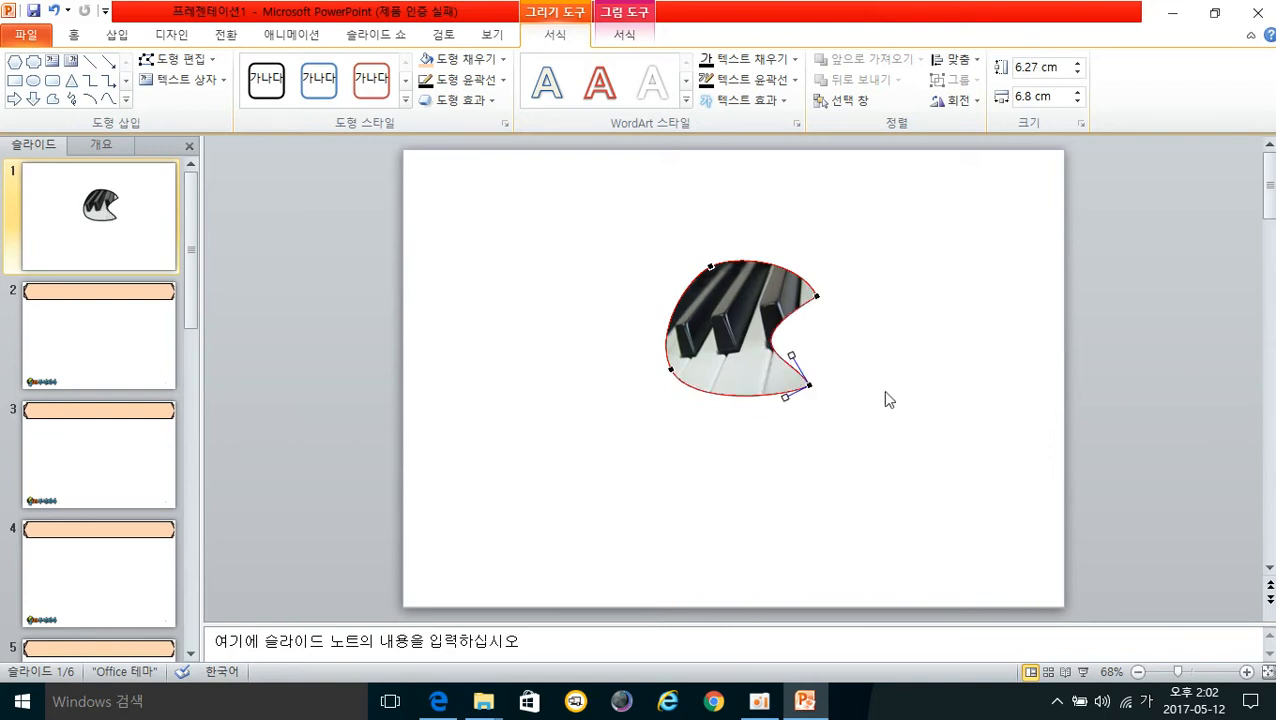
drag(815, 297, 823, 303)
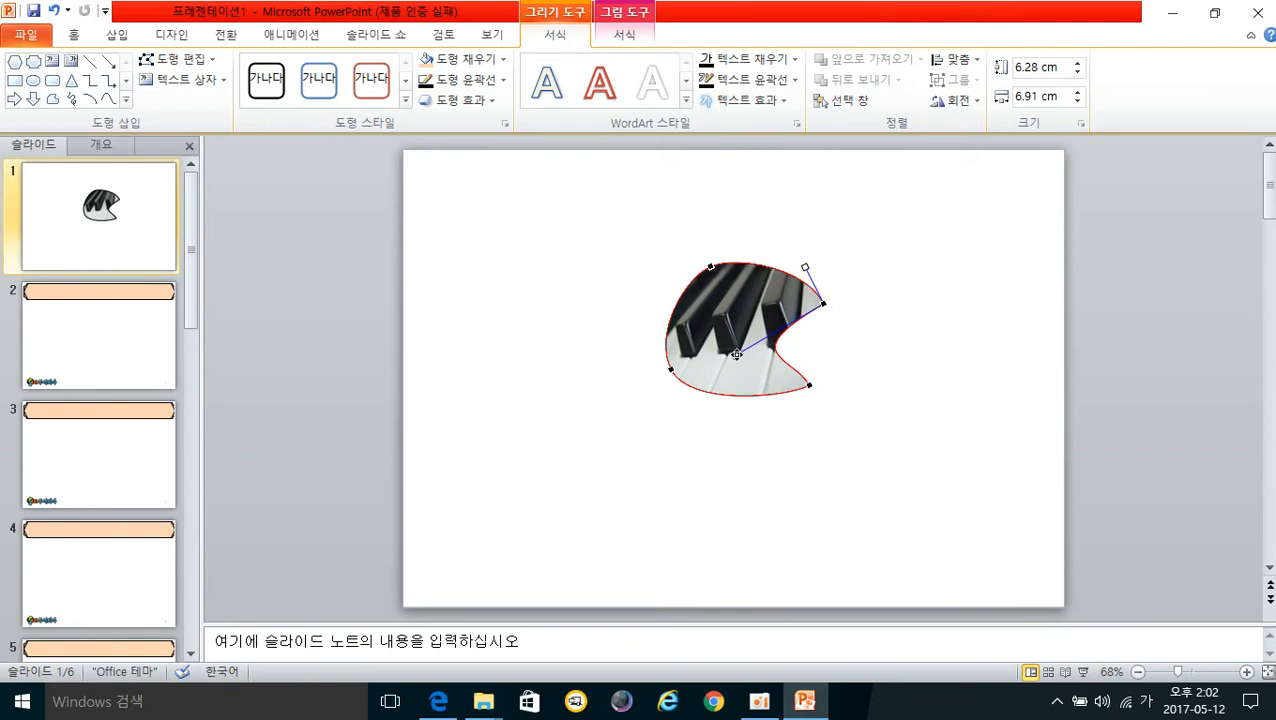
drag(736, 354, 761, 327)
drag(761, 327, 760, 328)
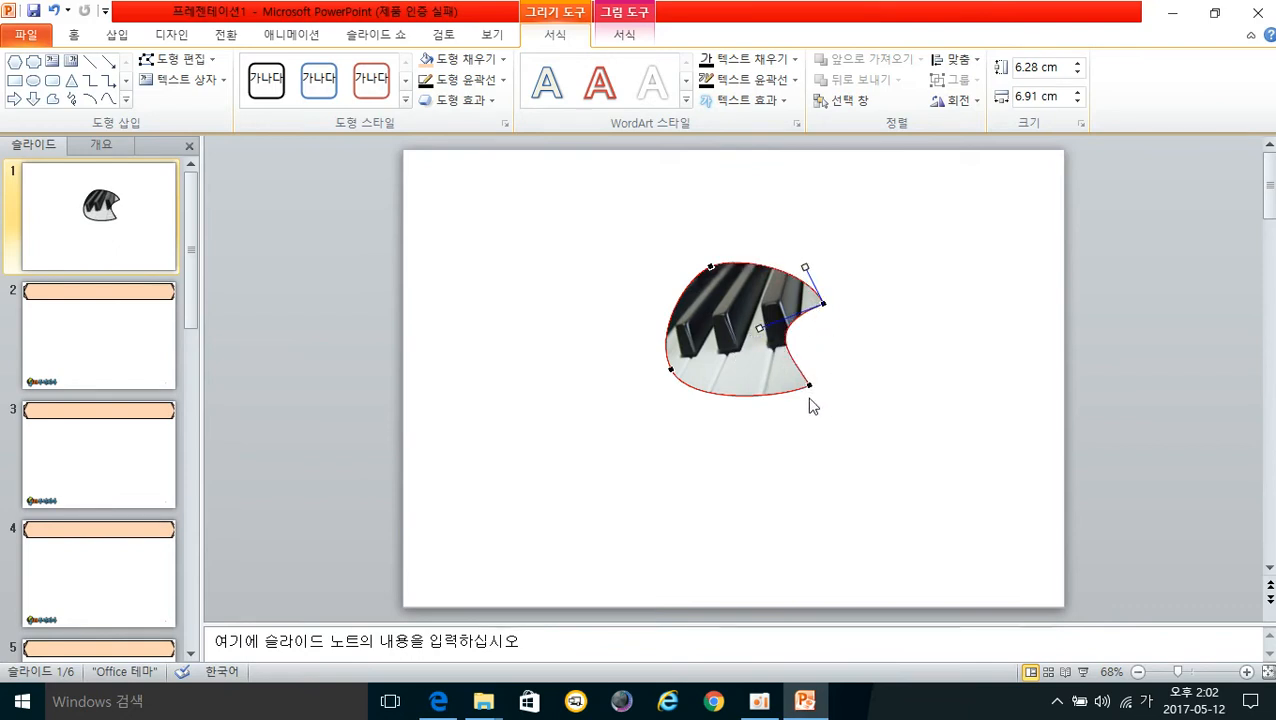
click(810, 384)
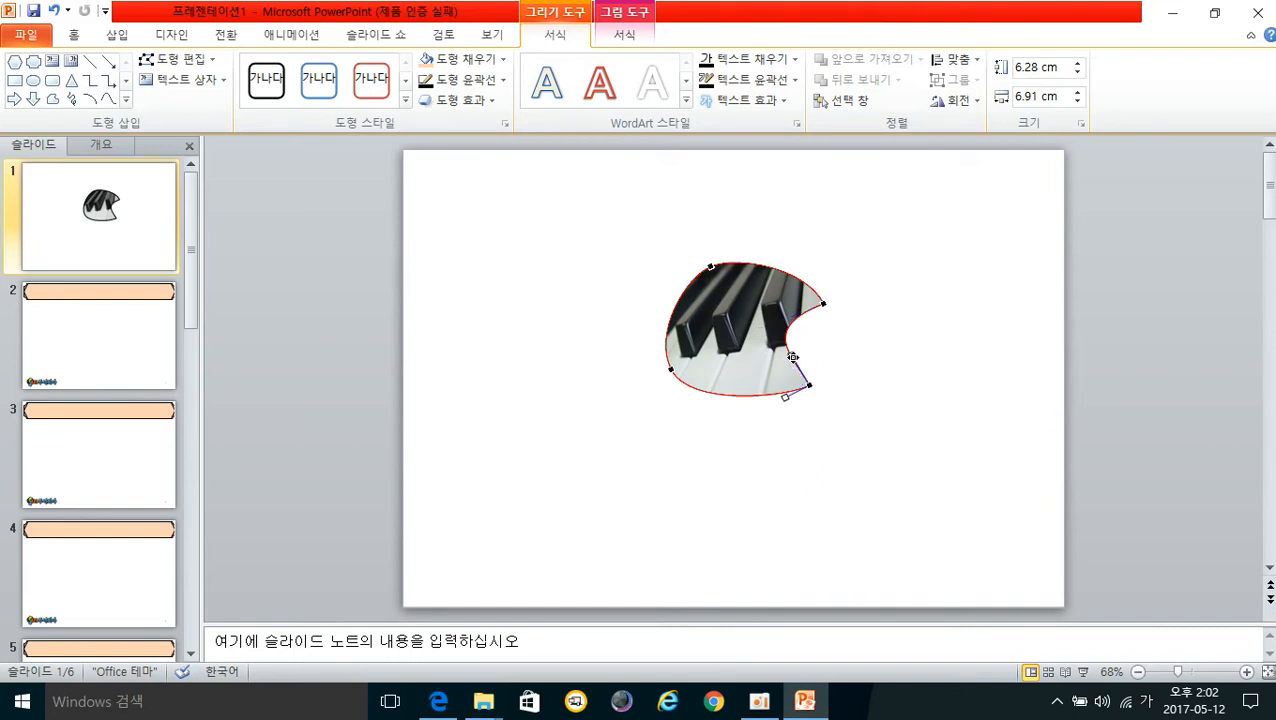
drag(792, 354, 784, 370)
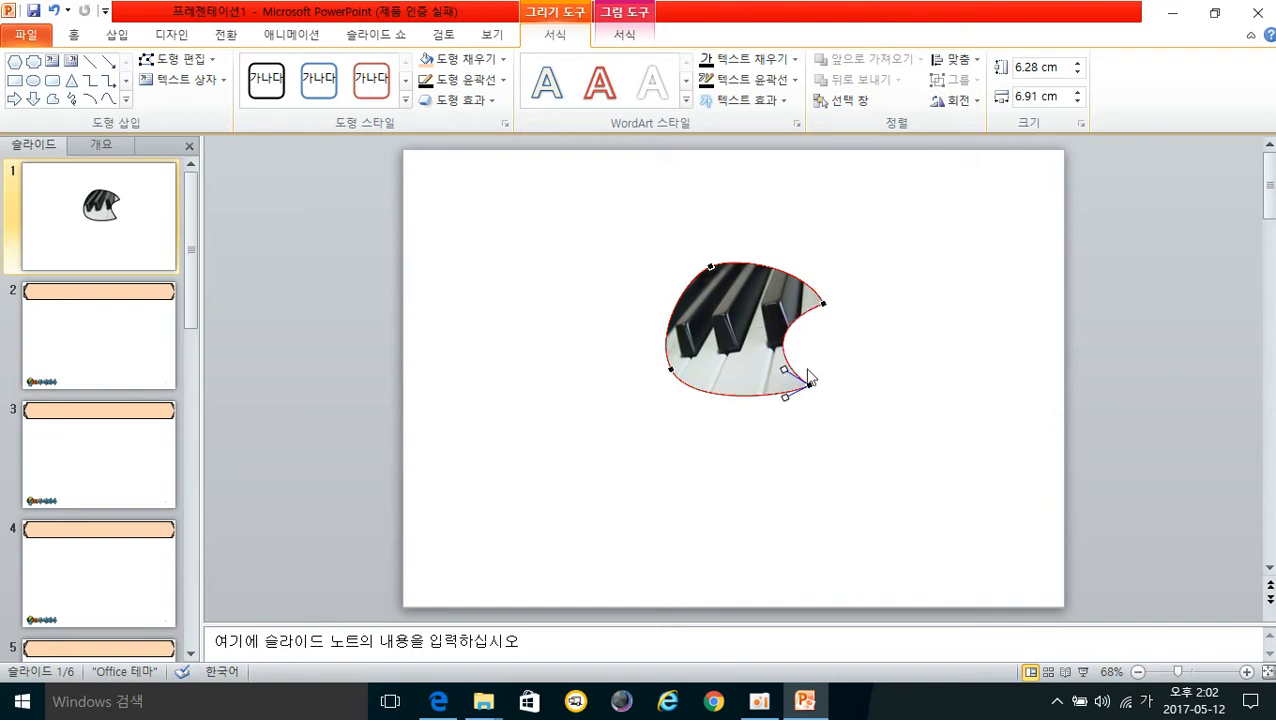
click(866, 394)
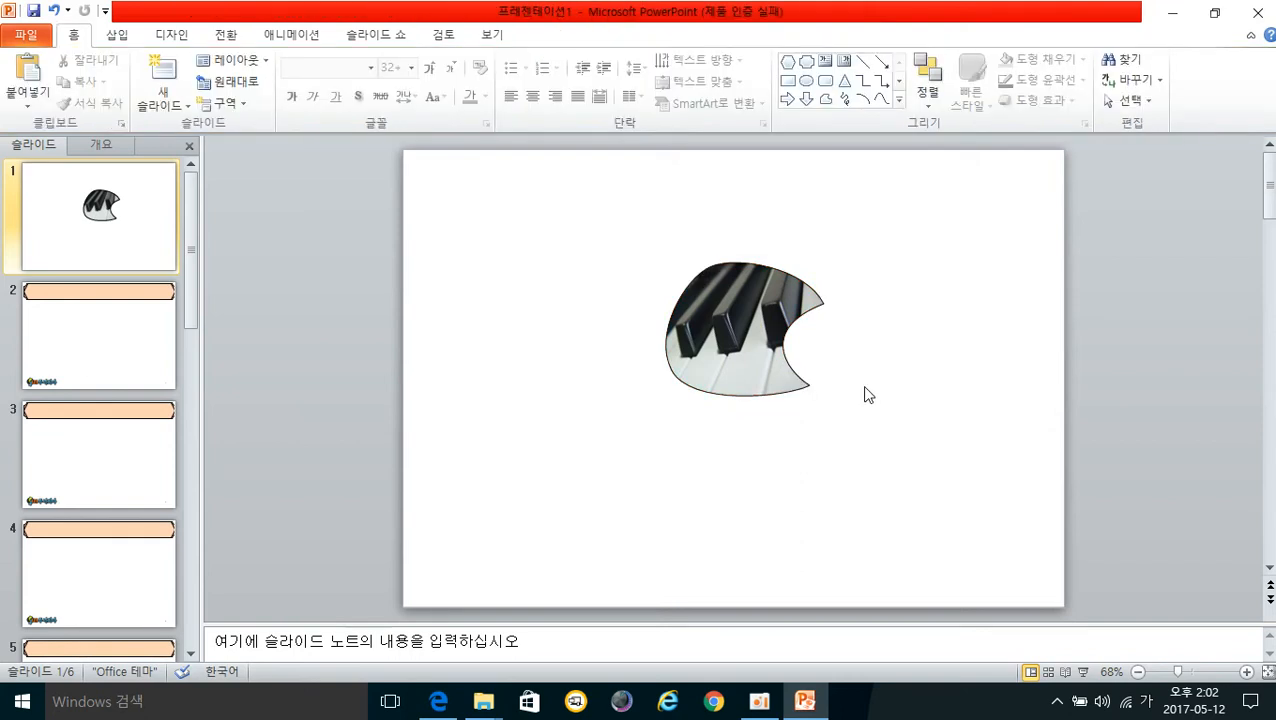
Edit the picture-filled shape's points and move its upper-left point down and to the left.
double_click(731, 358)
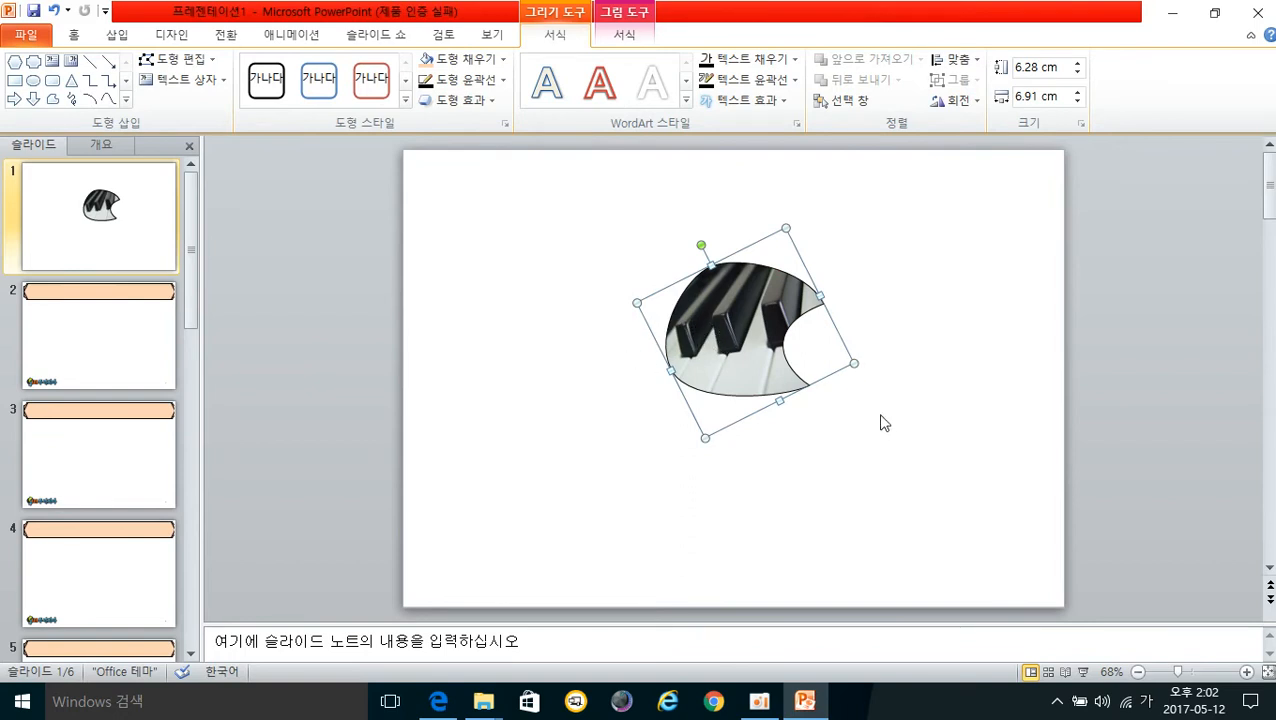
click(872, 442)
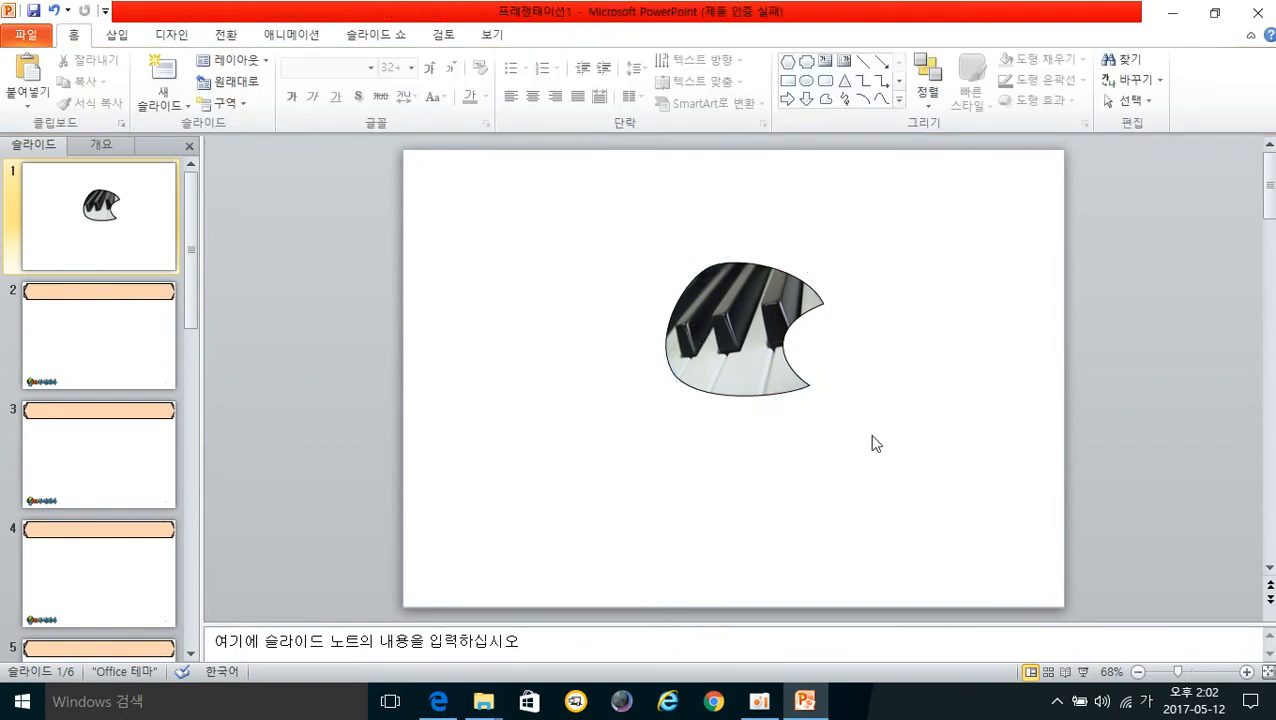
double_click(745, 331)
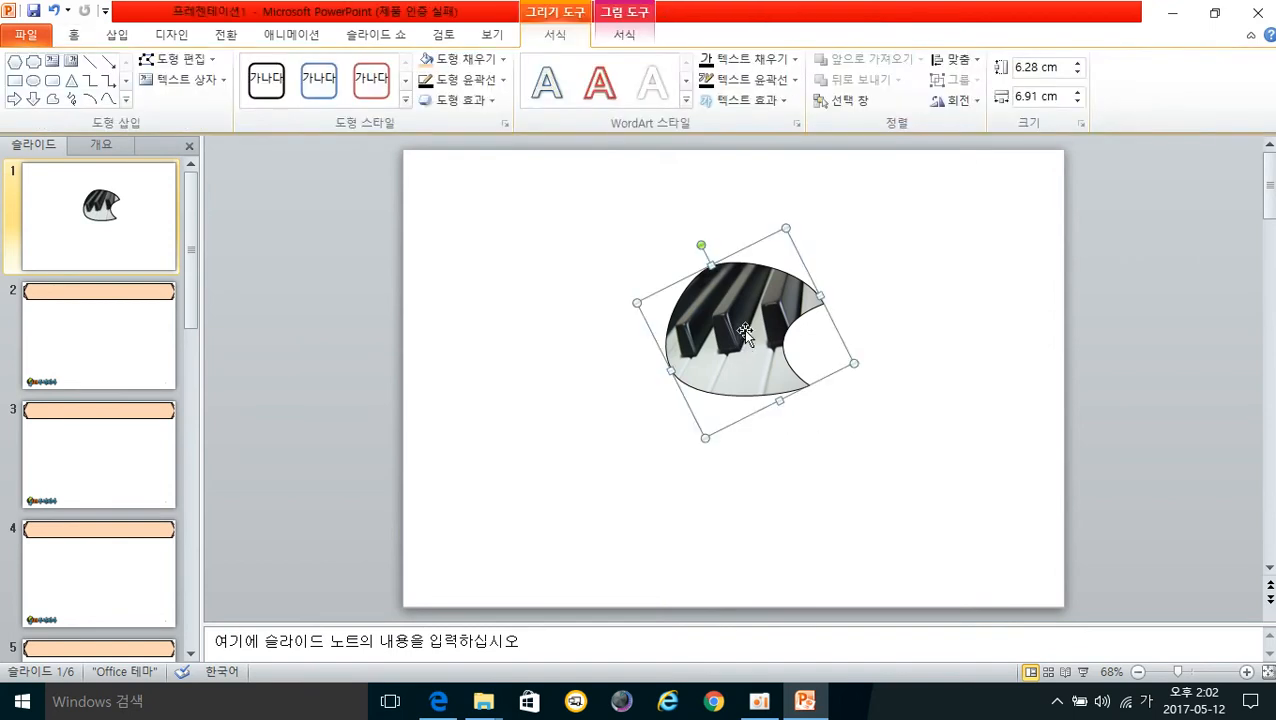
right_click(743, 311)
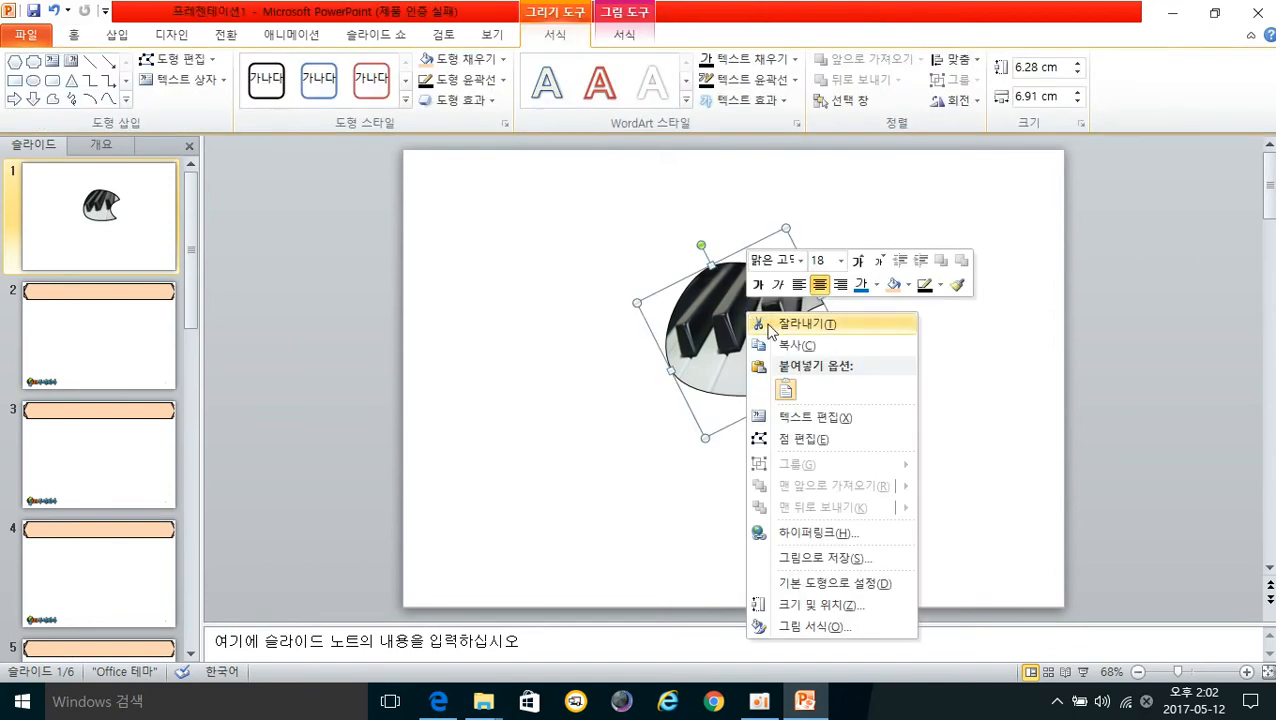
click(810, 446)
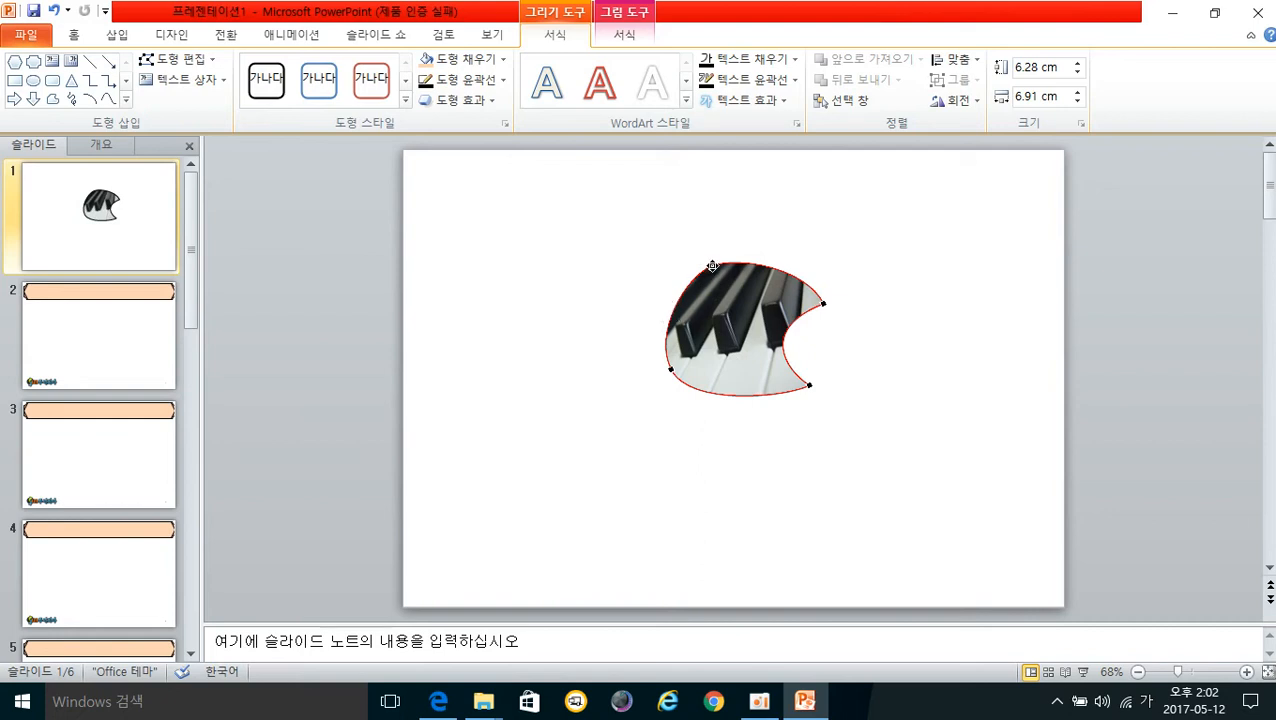
drag(712, 266, 678, 293)
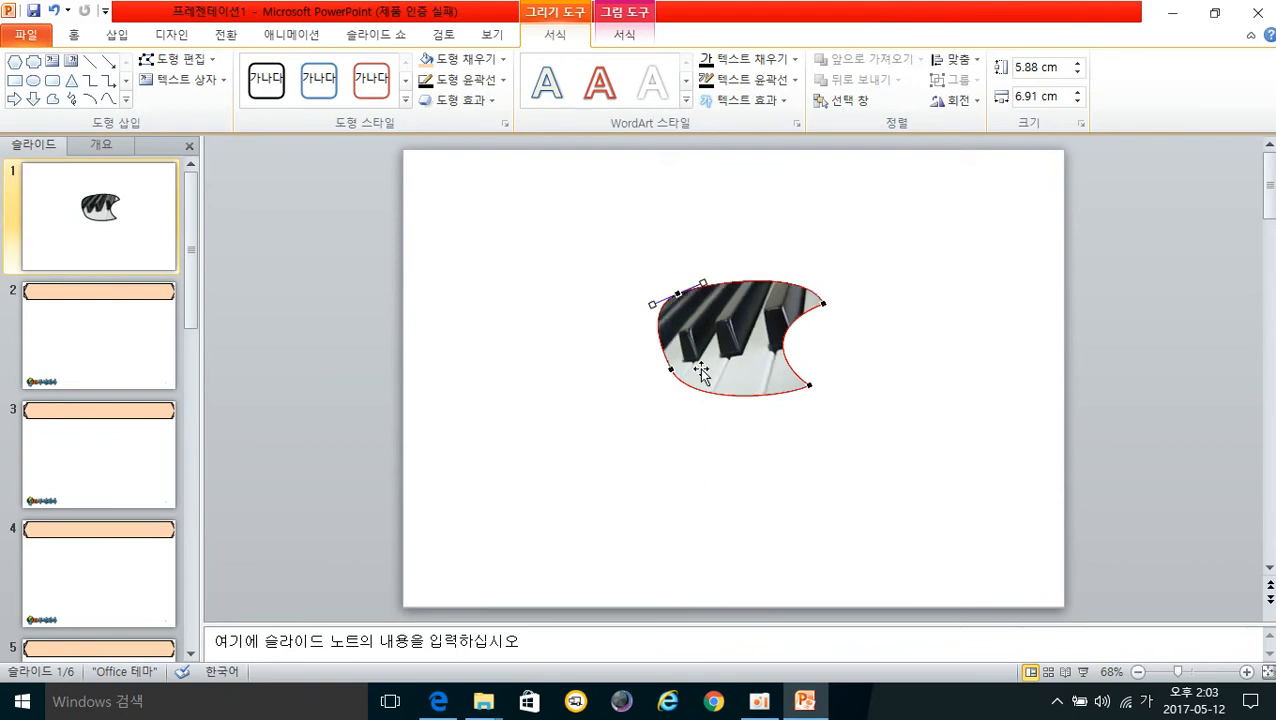
Make the upper-left point a corner point, pulling its lower handle inward and its upper handle up and outward.
right_click(678, 292)
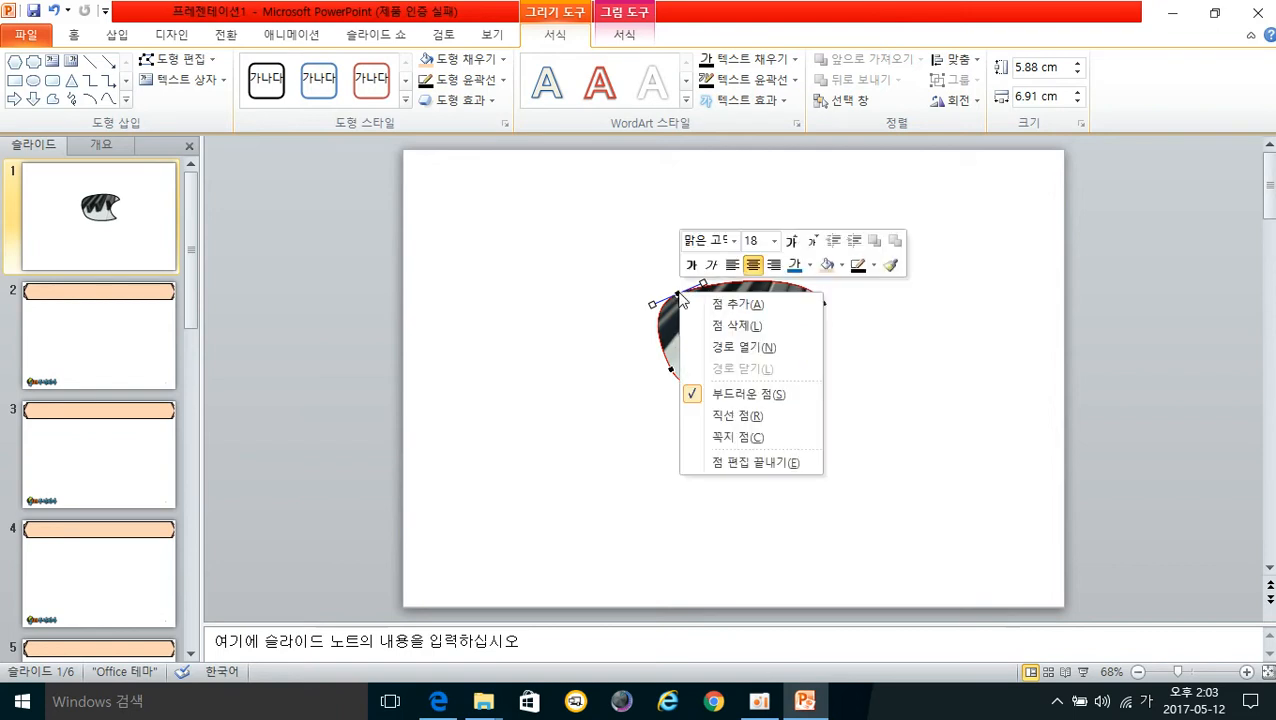
click(733, 439)
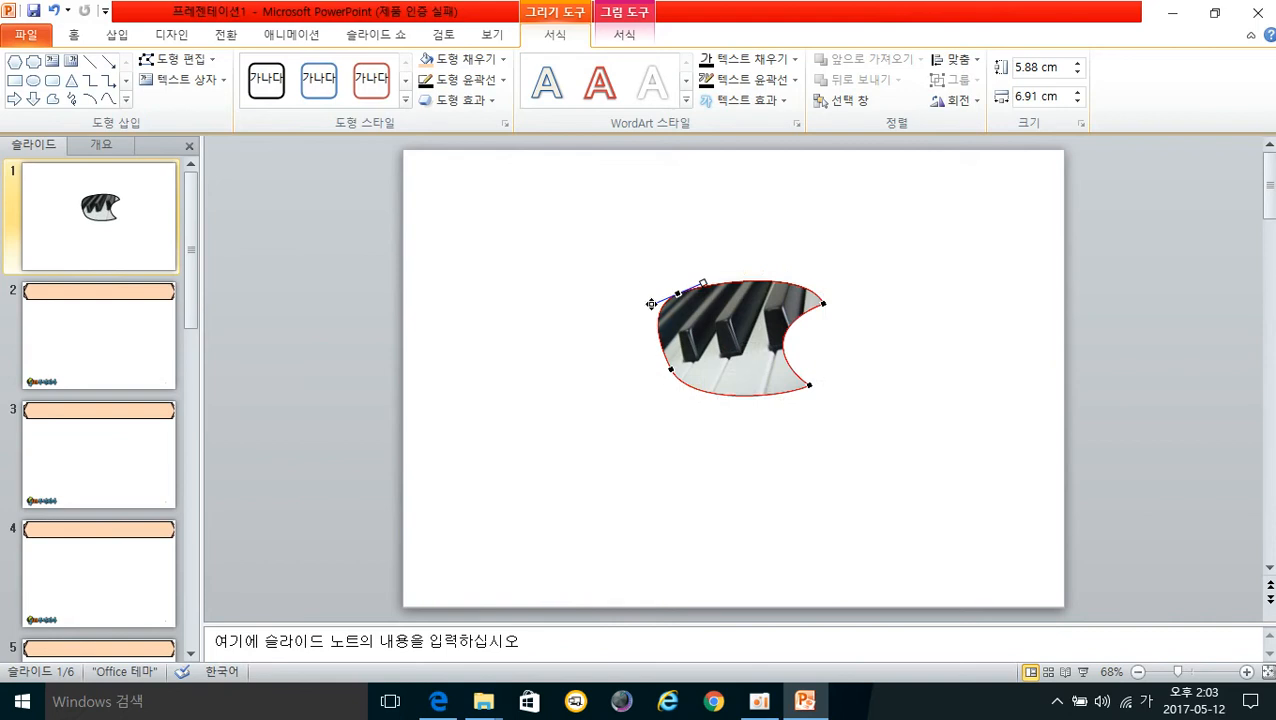
drag(651, 304, 690, 338)
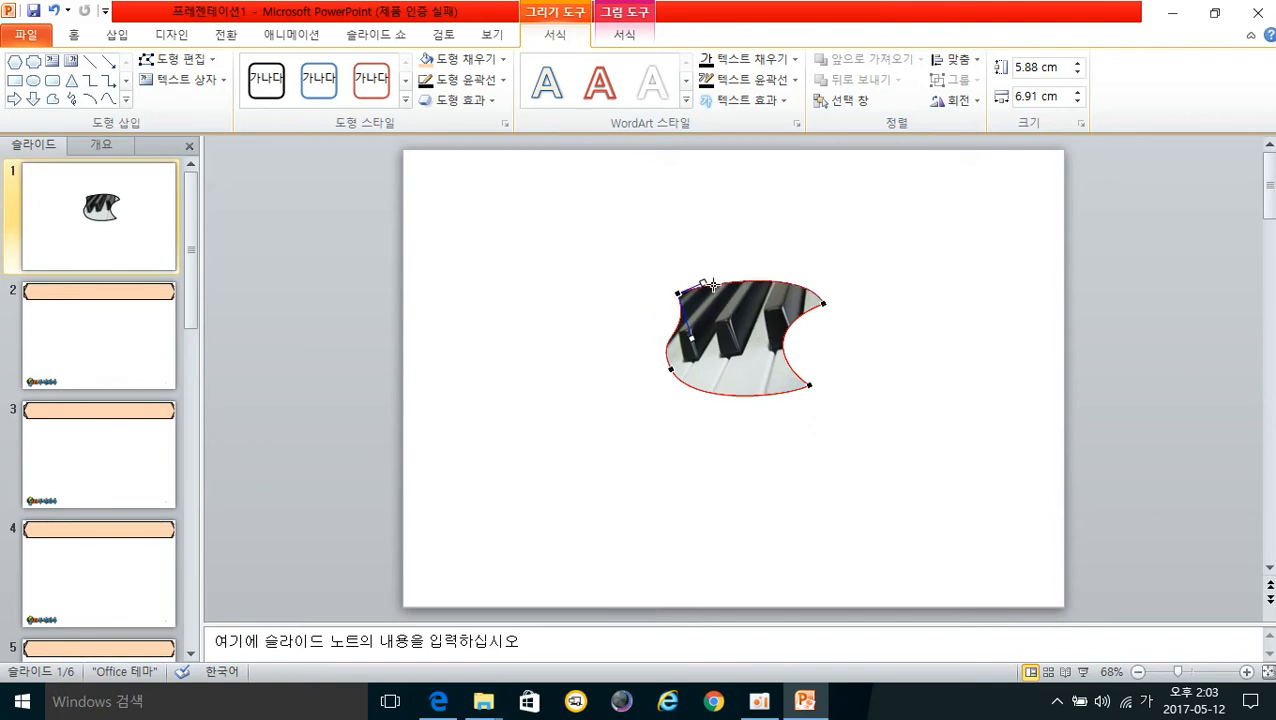
drag(702, 283, 741, 244)
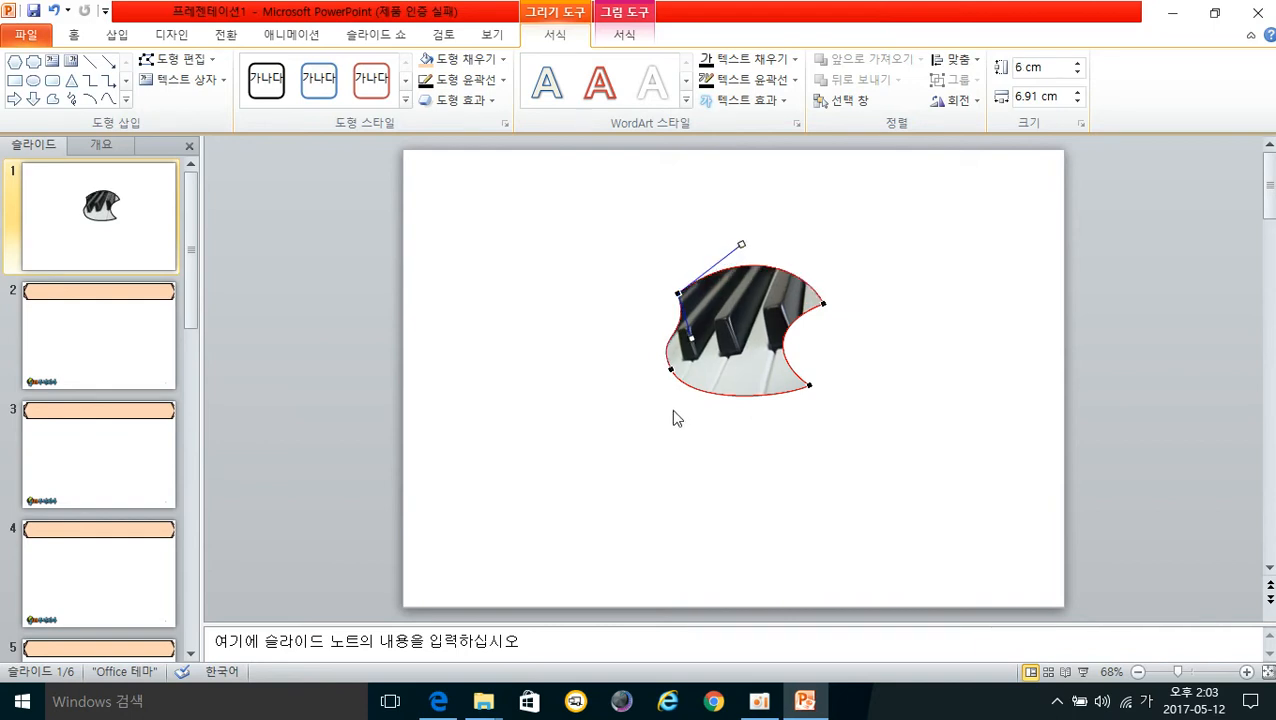
Move the lower-left point inward and the upper-left tip outward, readjust the tip's handles, and finish editing the points.
mouse_move(672, 372)
mouse_down()
mouse_move(715, 385)
mouse_move(682, 375)
mouse_move(693, 370)
mouse_up()
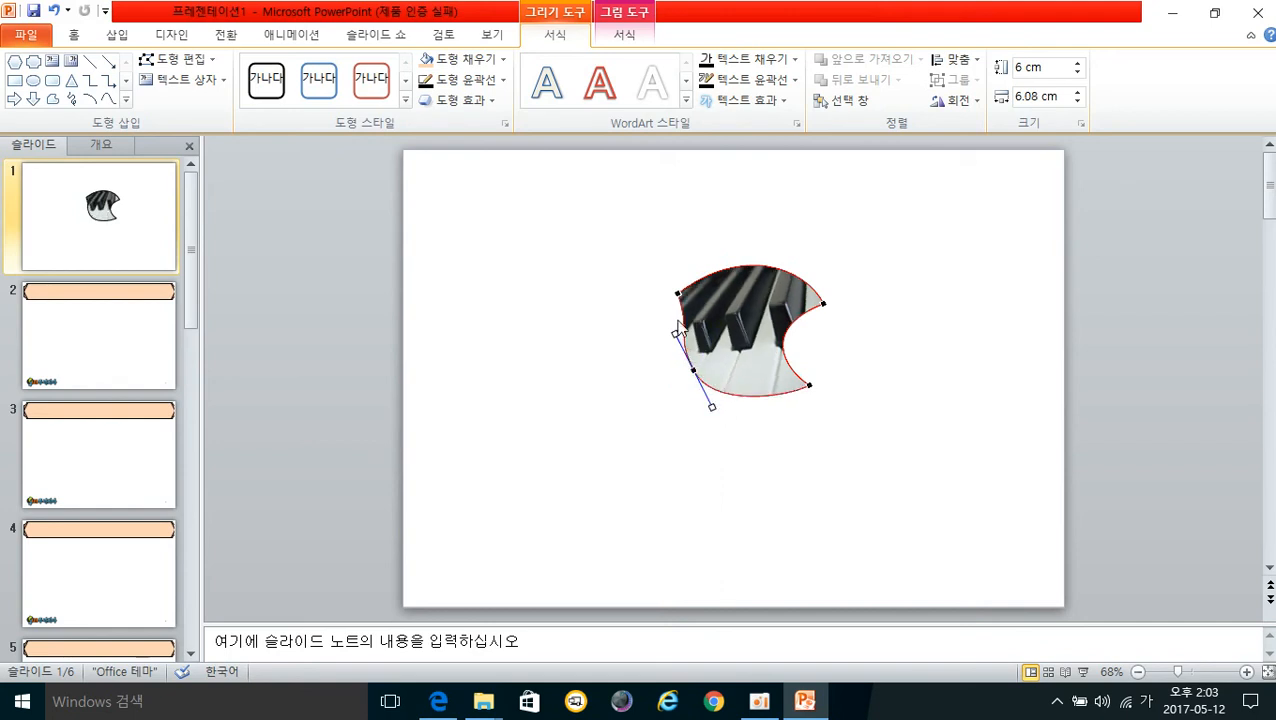
click(677, 295)
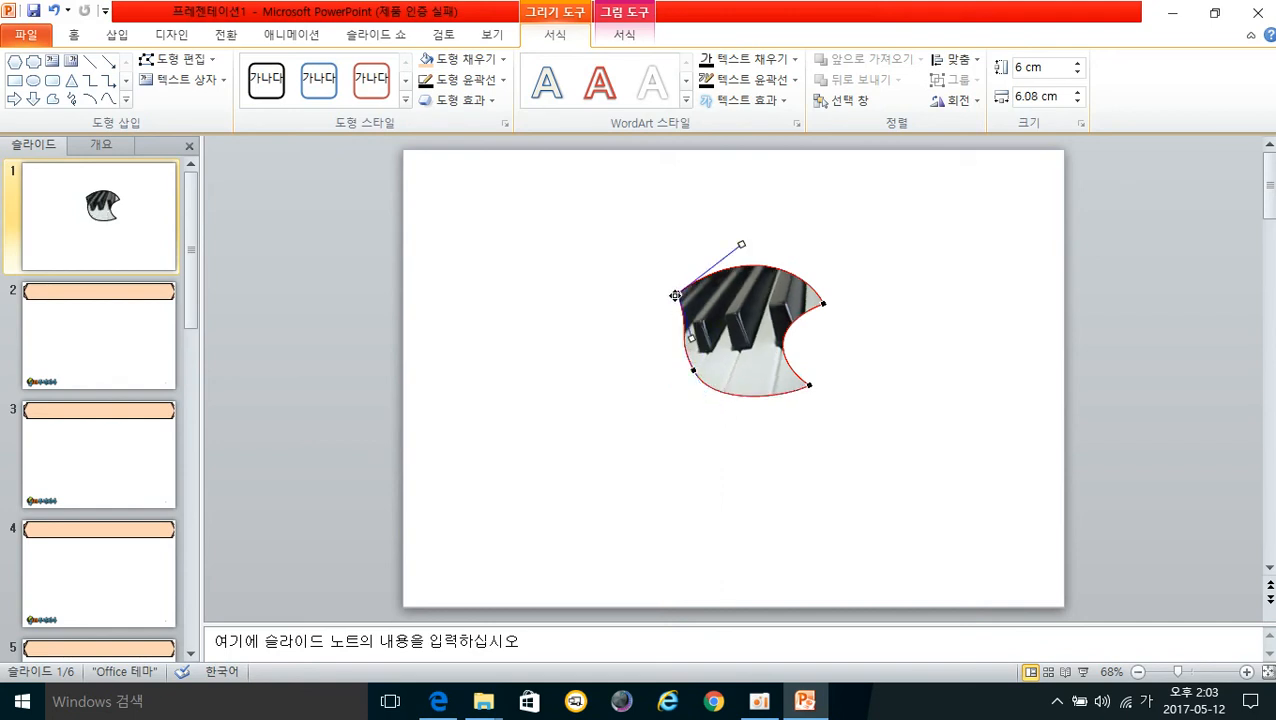
drag(676, 295, 662, 315)
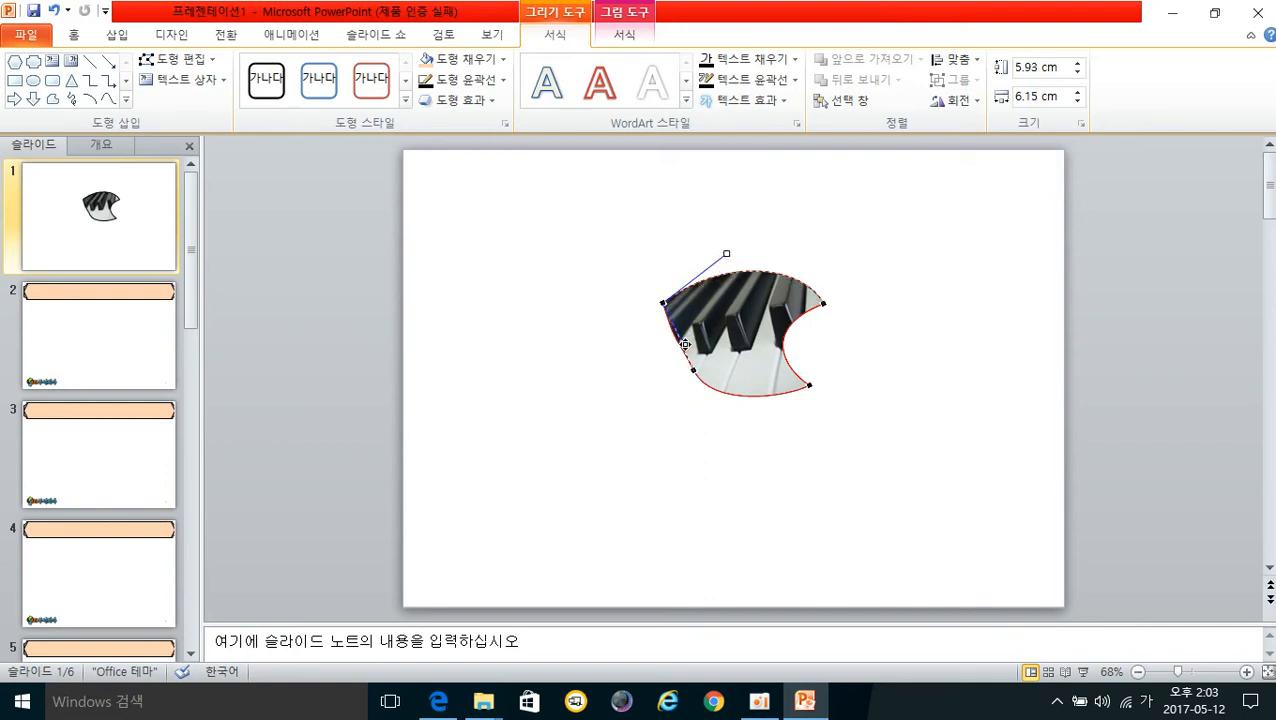
drag(693, 339, 725, 239)
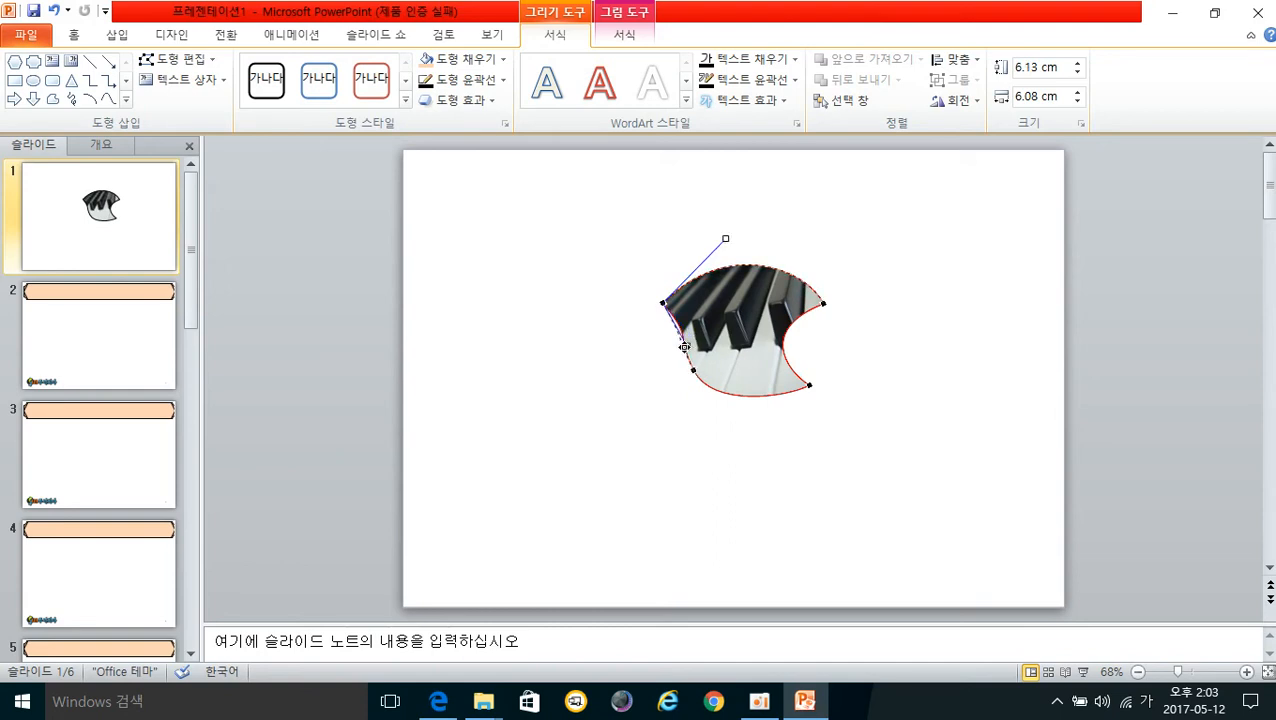
click(695, 372)
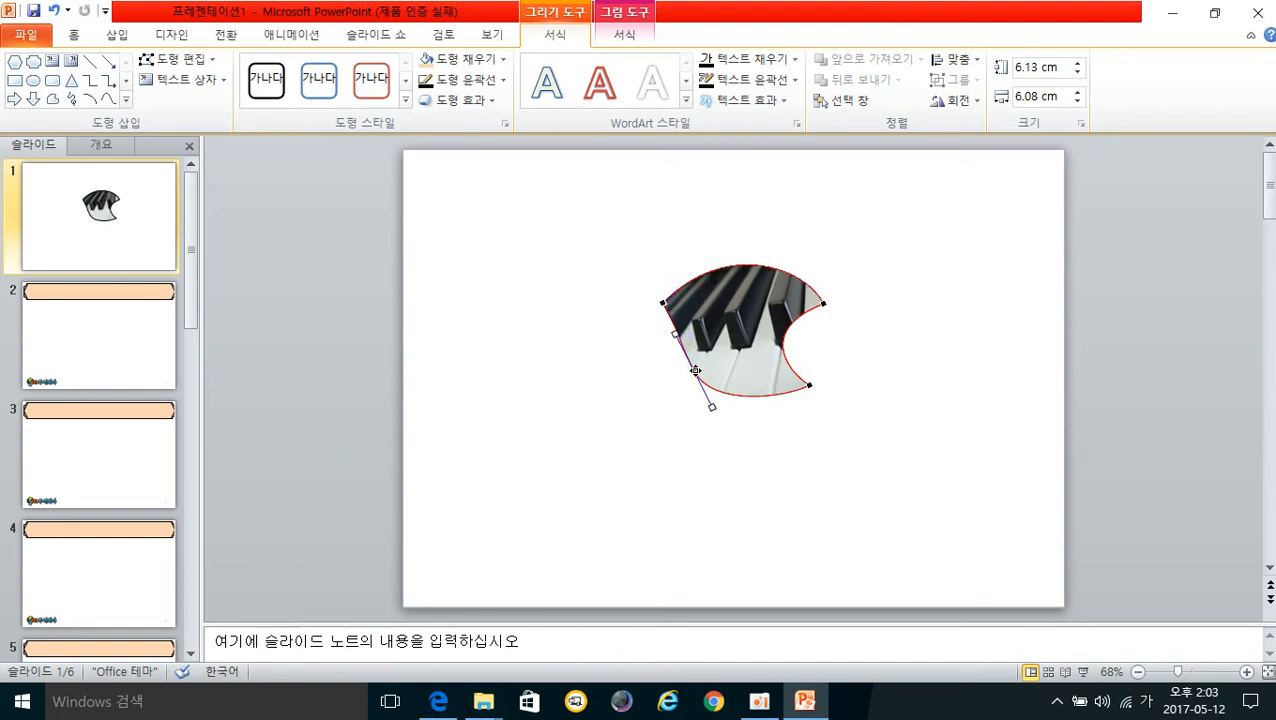
click(662, 307)
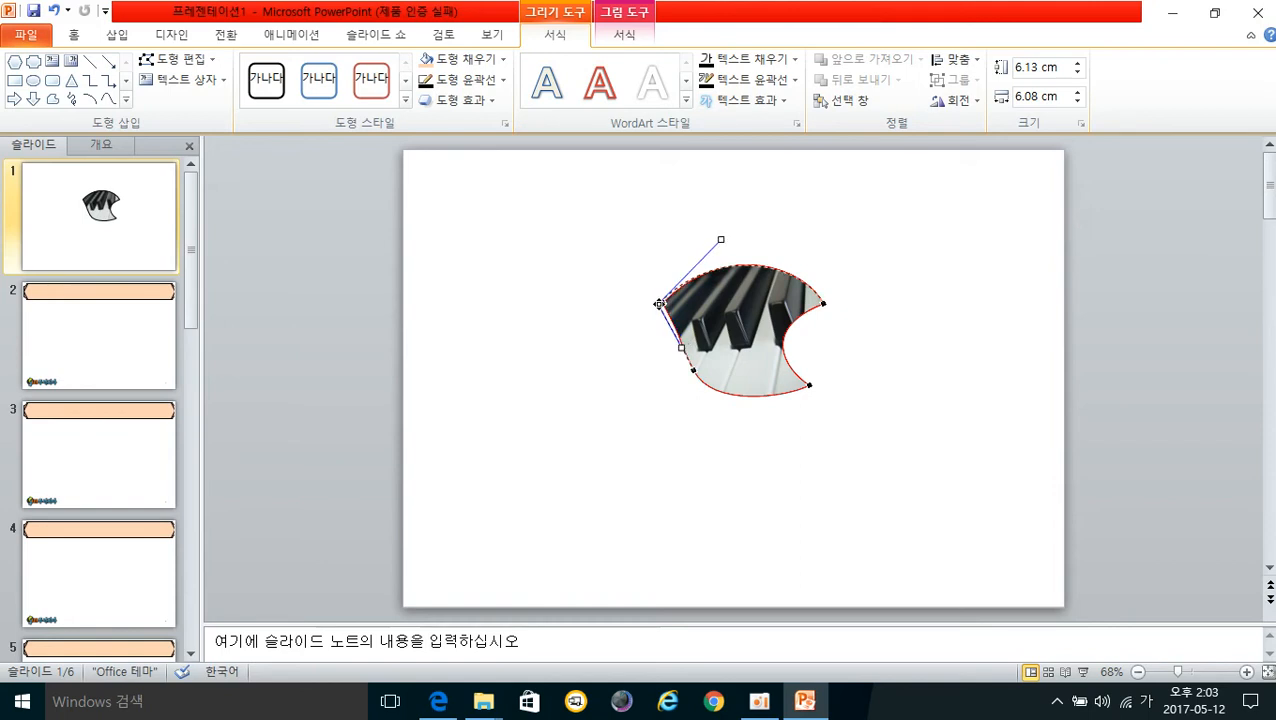
click(669, 414)
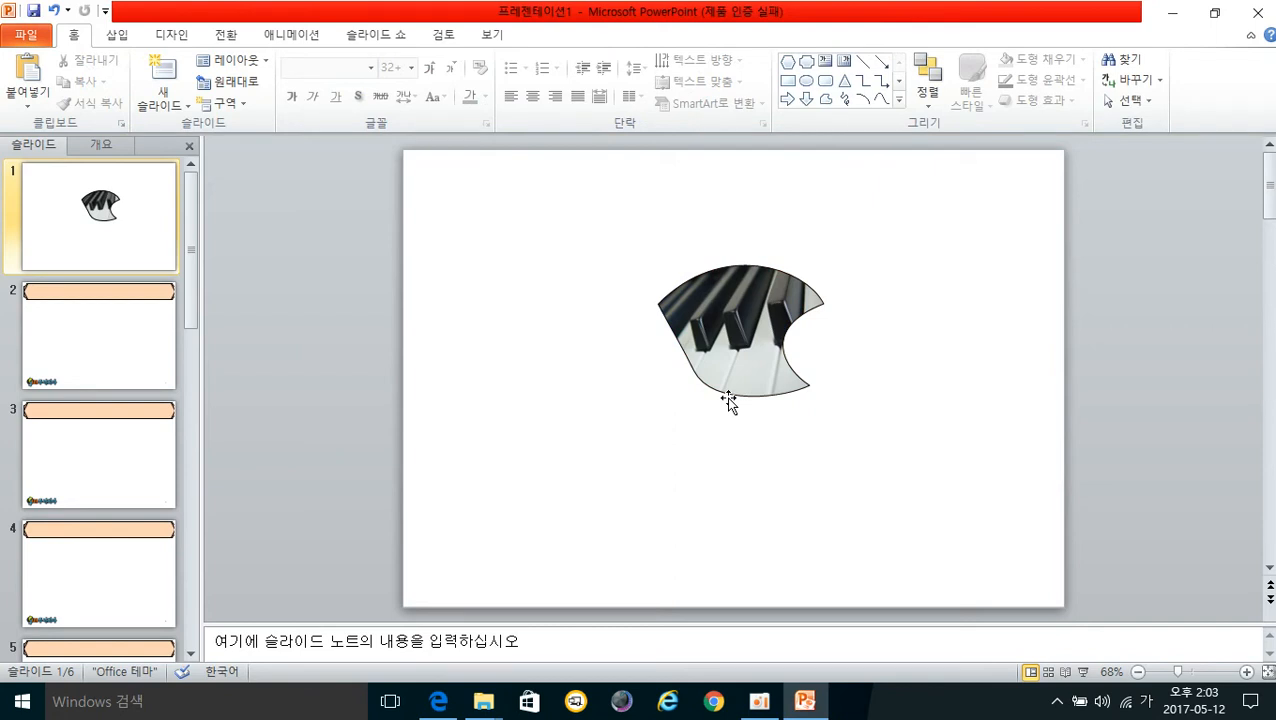
Apply a 5-point soft edge effect to the wrench-head shape.
click(733, 366)
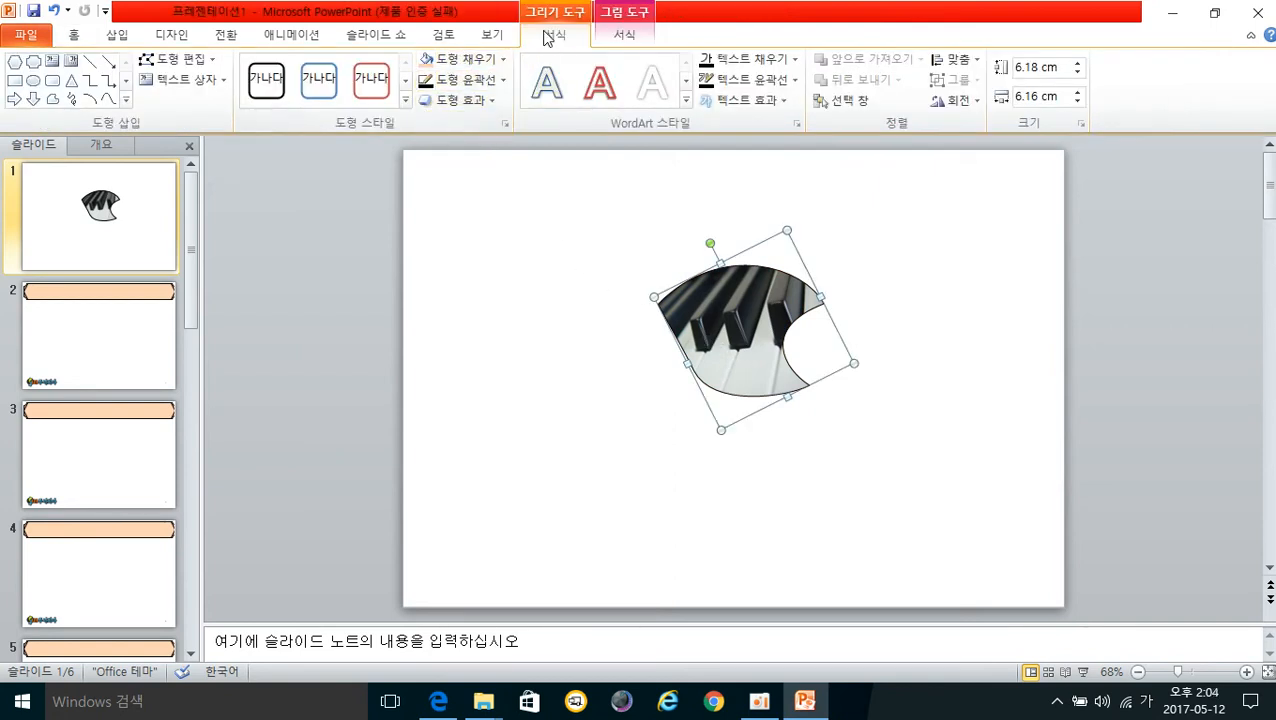
click(449, 104)
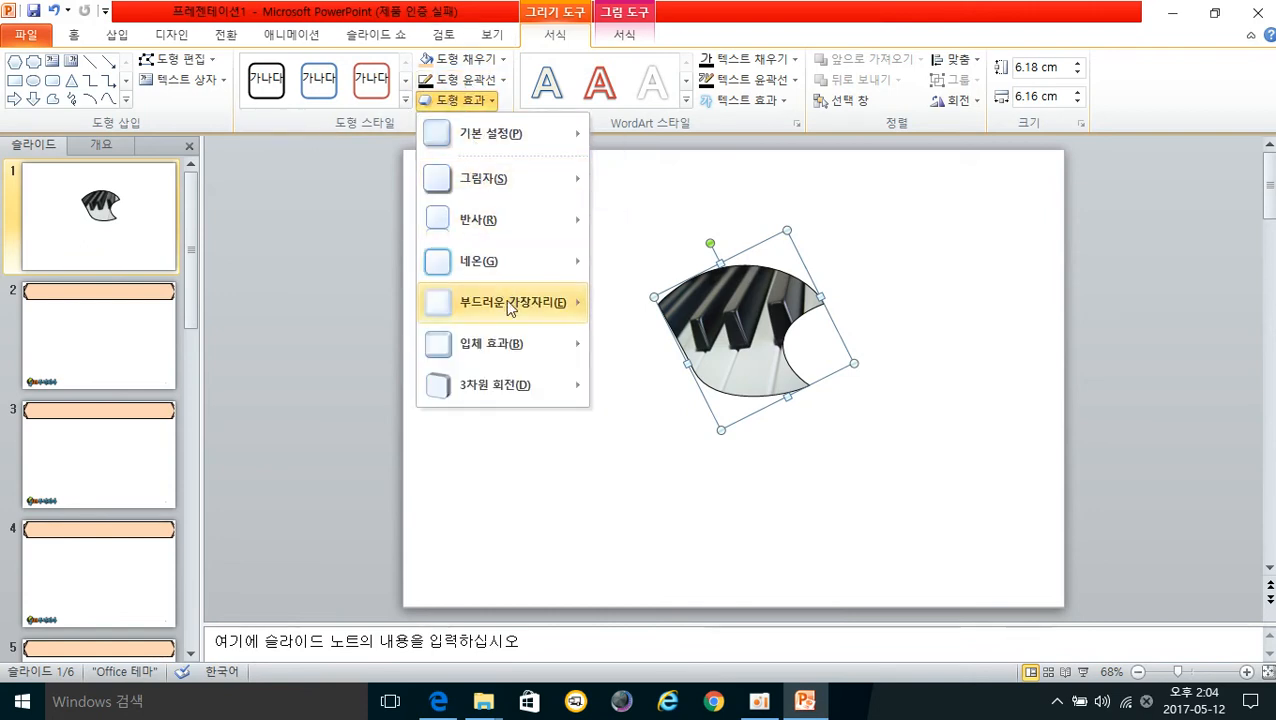
mouse_move(511, 314)
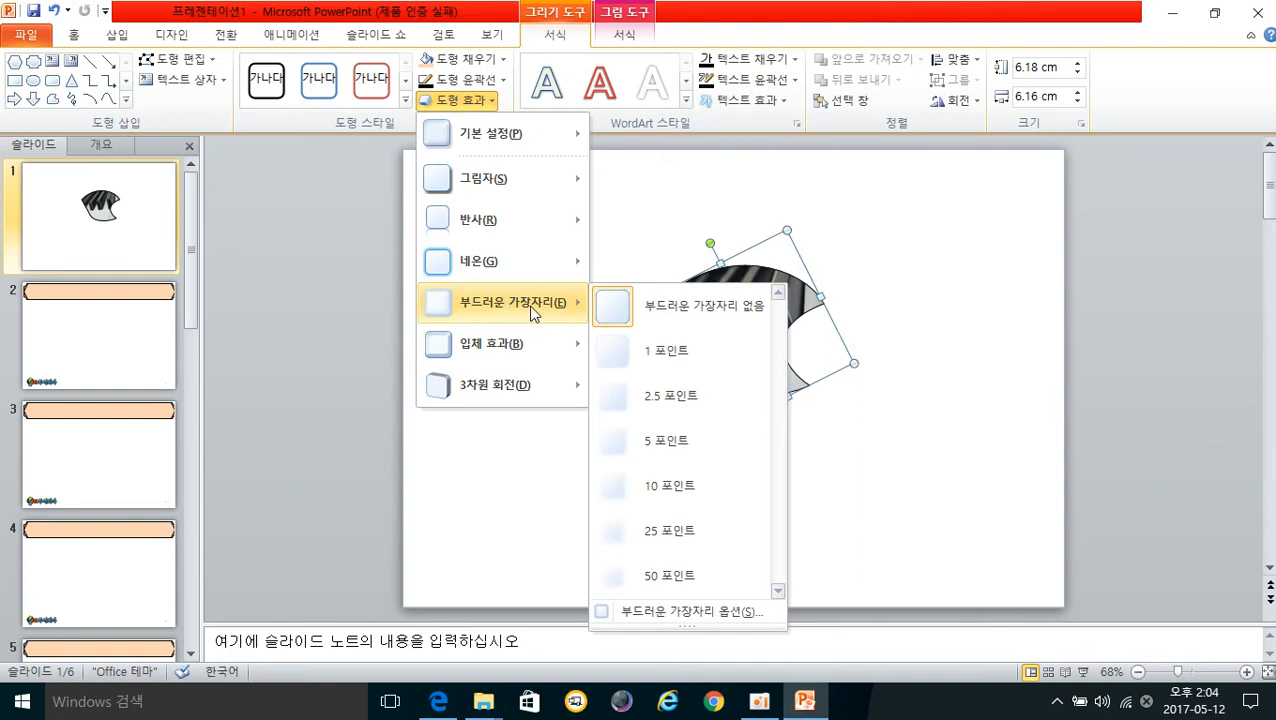
click(678, 443)
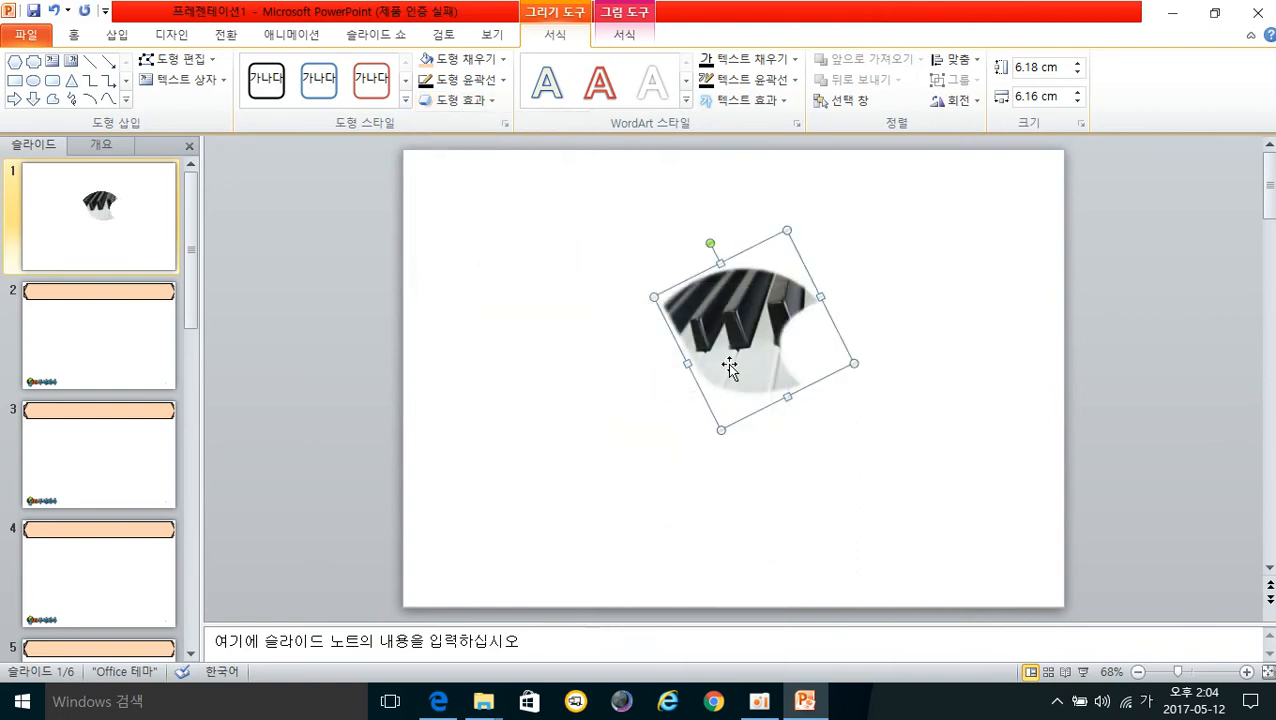
Duplicate the soft-edged shape to its left and flip the copy both horizontally and vertically.
drag(765, 375, 763, 373)
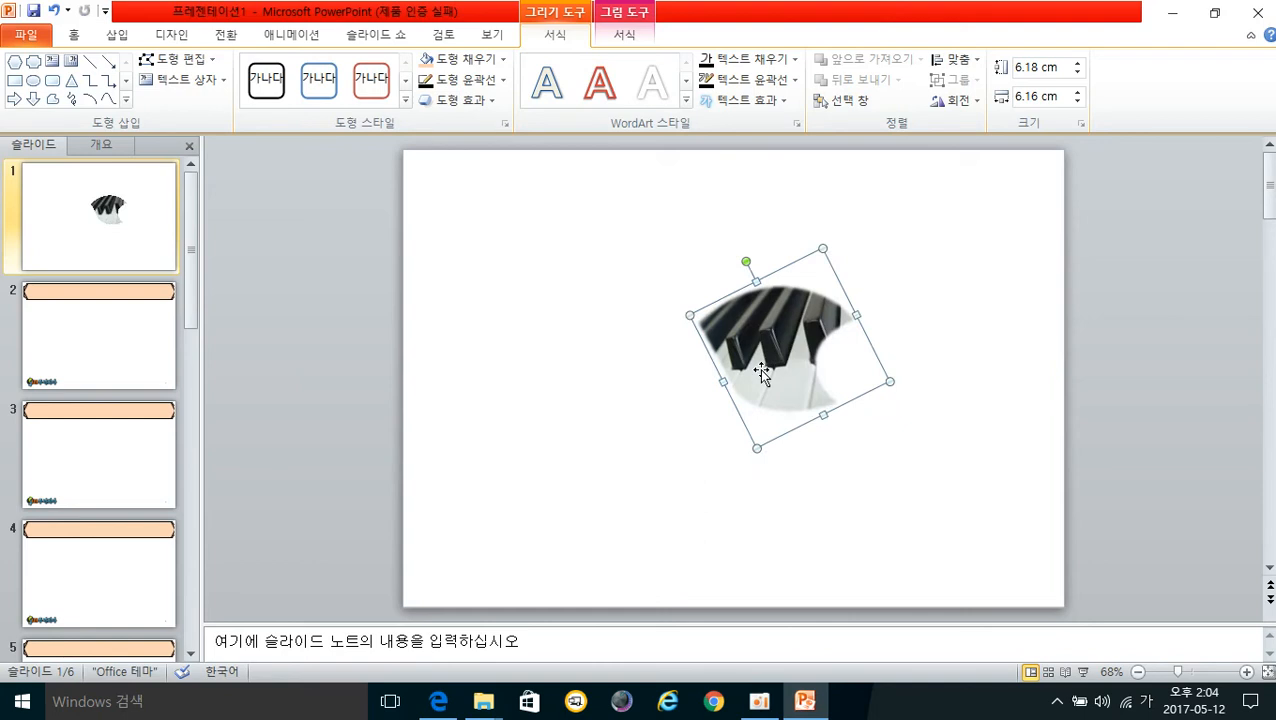
drag(762, 372, 582, 363)
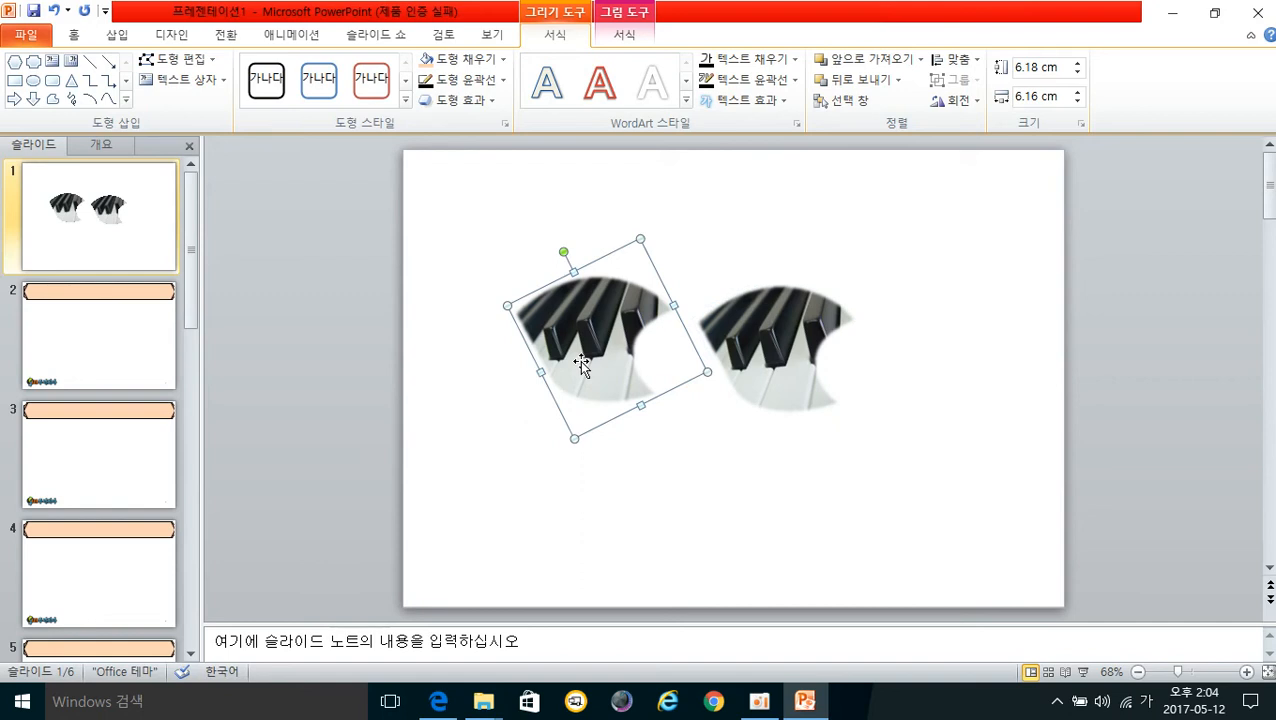
click(957, 104)
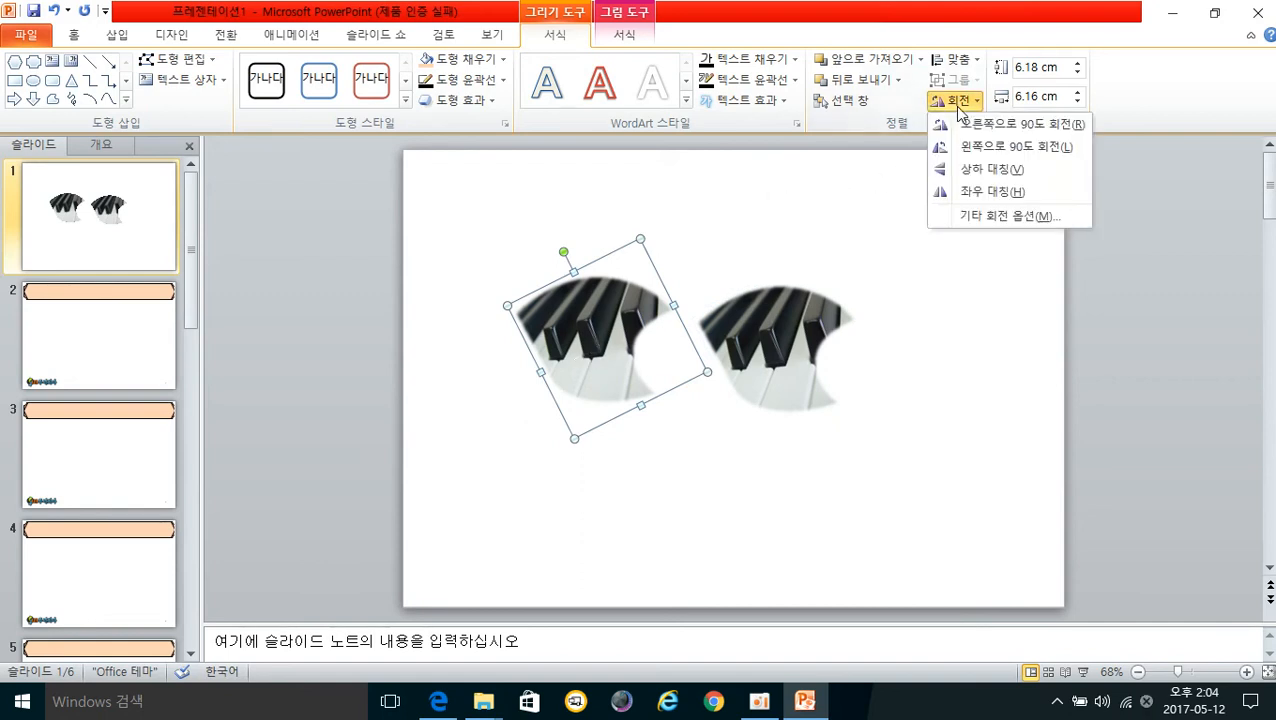
click(976, 196)
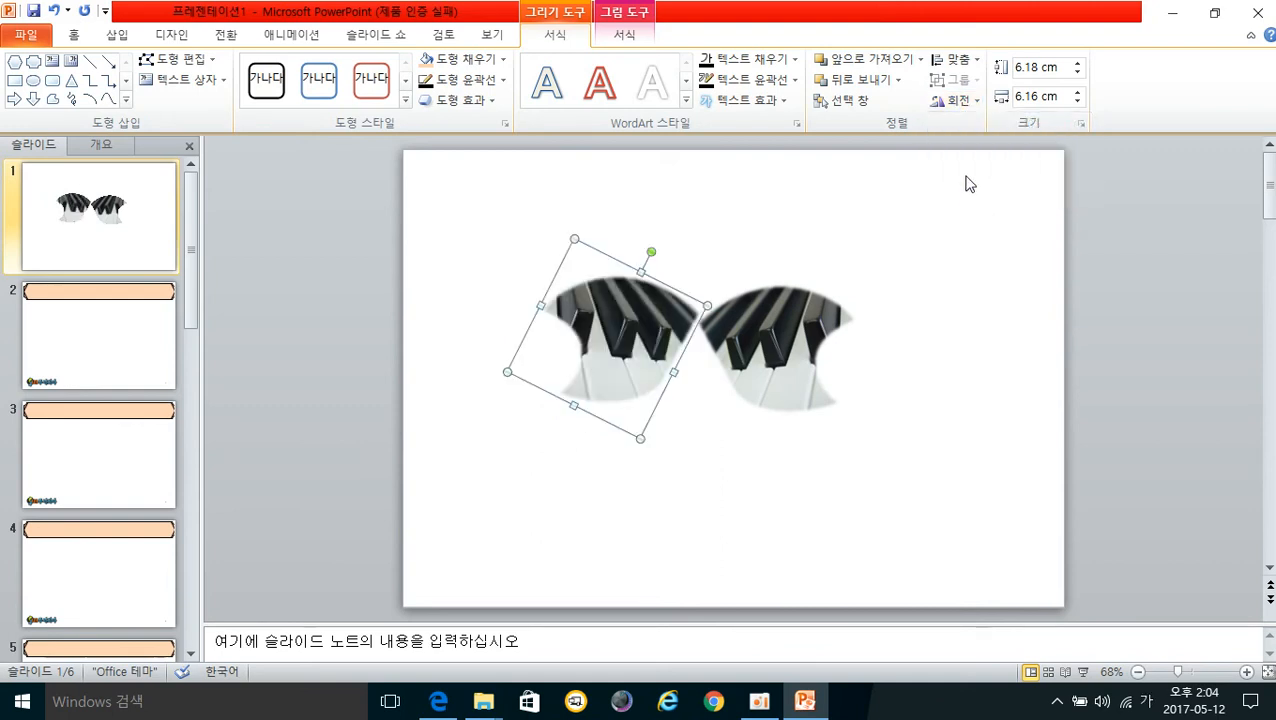
click(964, 102)
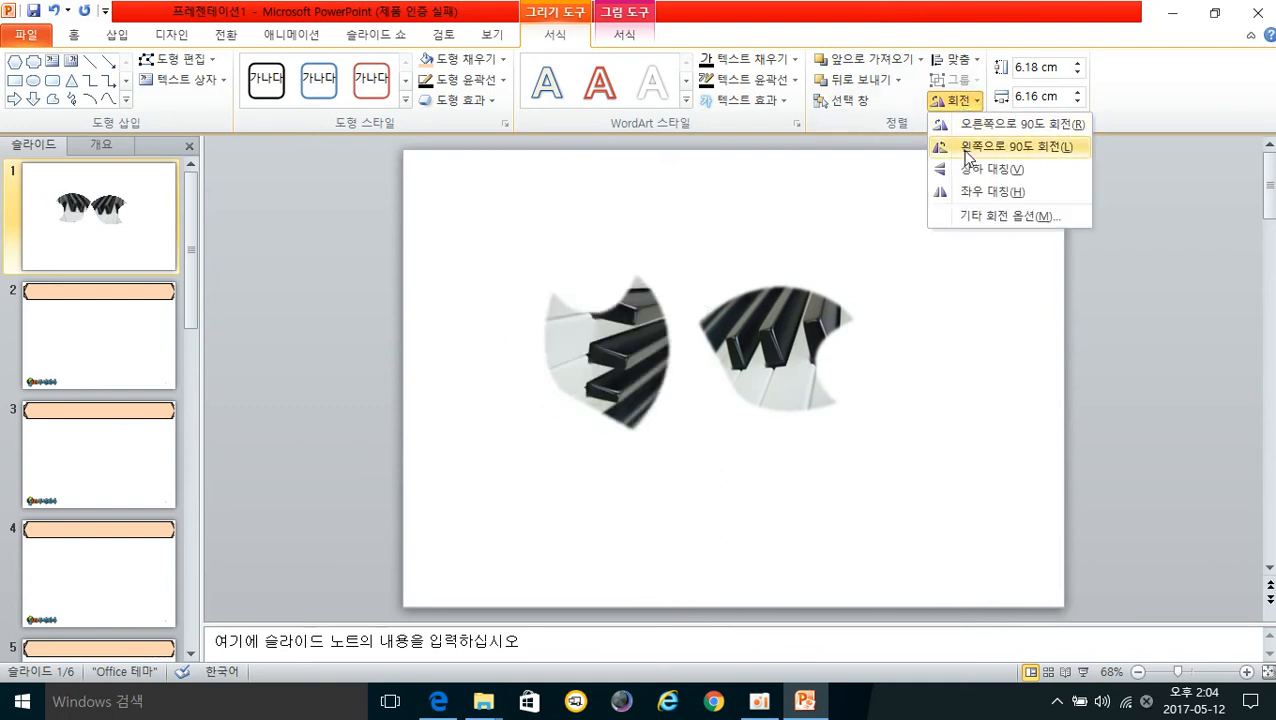
click(968, 172)
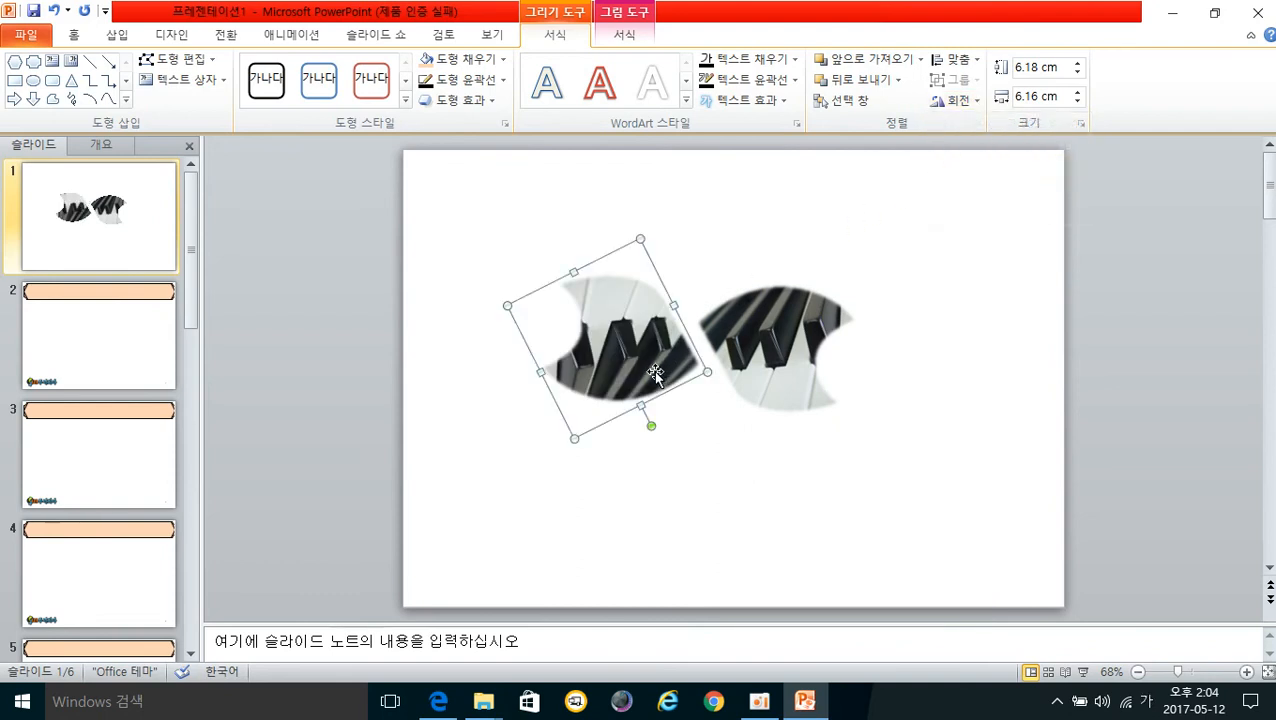
Enlarge the flipped copy to about 7 × 8.7 cm and place it diagonally above and left of the original.
drag(653, 376, 666, 303)
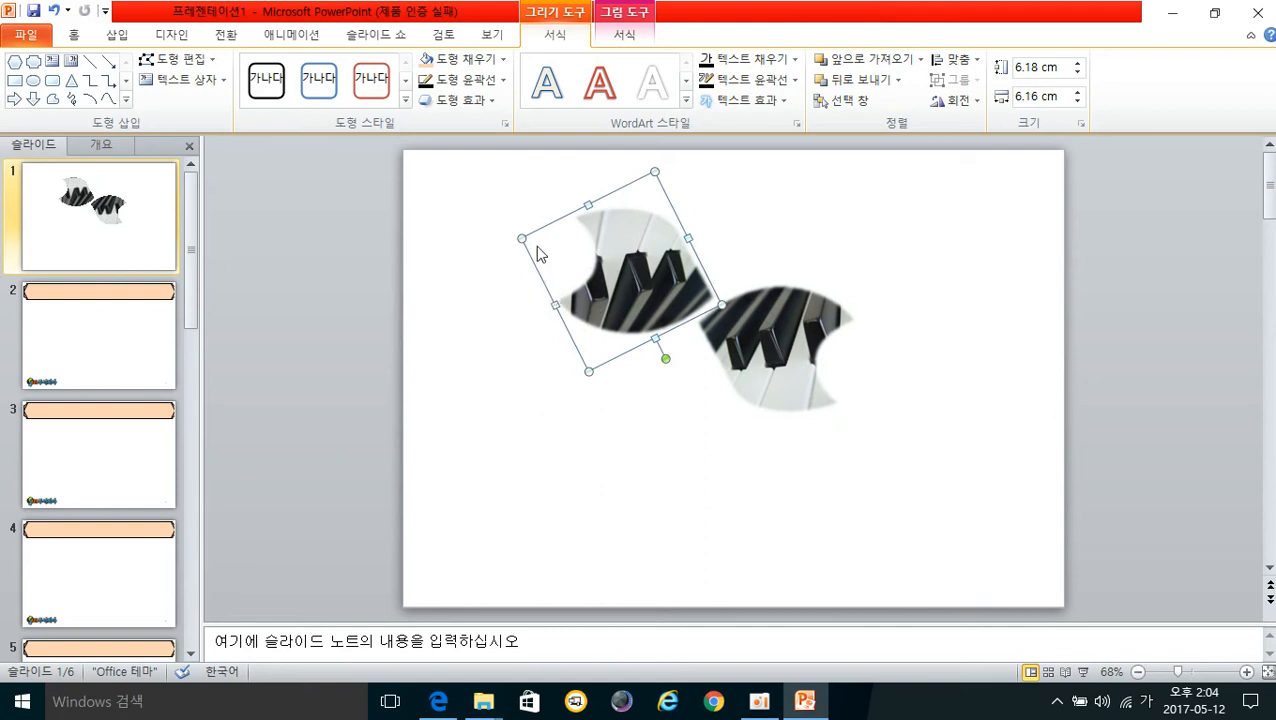
drag(521, 238, 459, 248)
drag(603, 310, 638, 292)
Shrink the original shape slightly and reposition both shapes so their inner tips nearly meet.
mouse_move(796, 389)
mouse_down()
mouse_move(792, 401)
mouse_move(789, 387)
mouse_up()
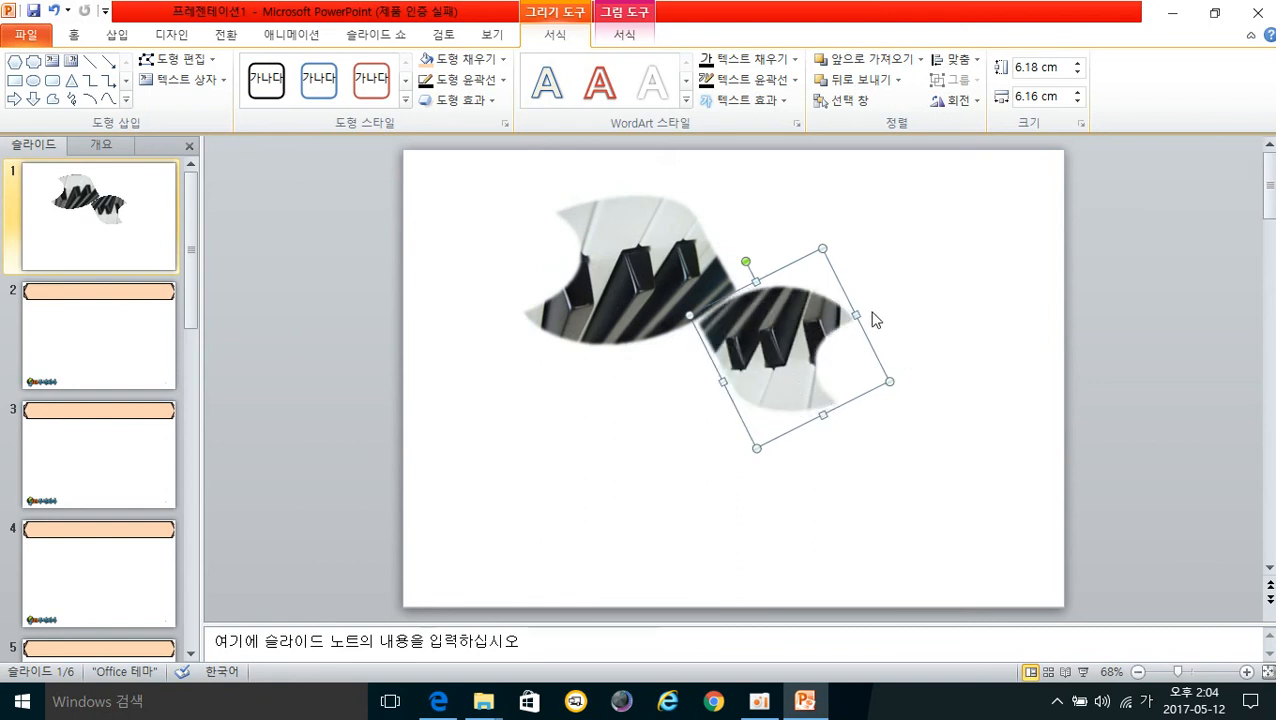
drag(893, 381, 864, 364)
drag(767, 360, 775, 372)
drag(640, 302, 644, 316)
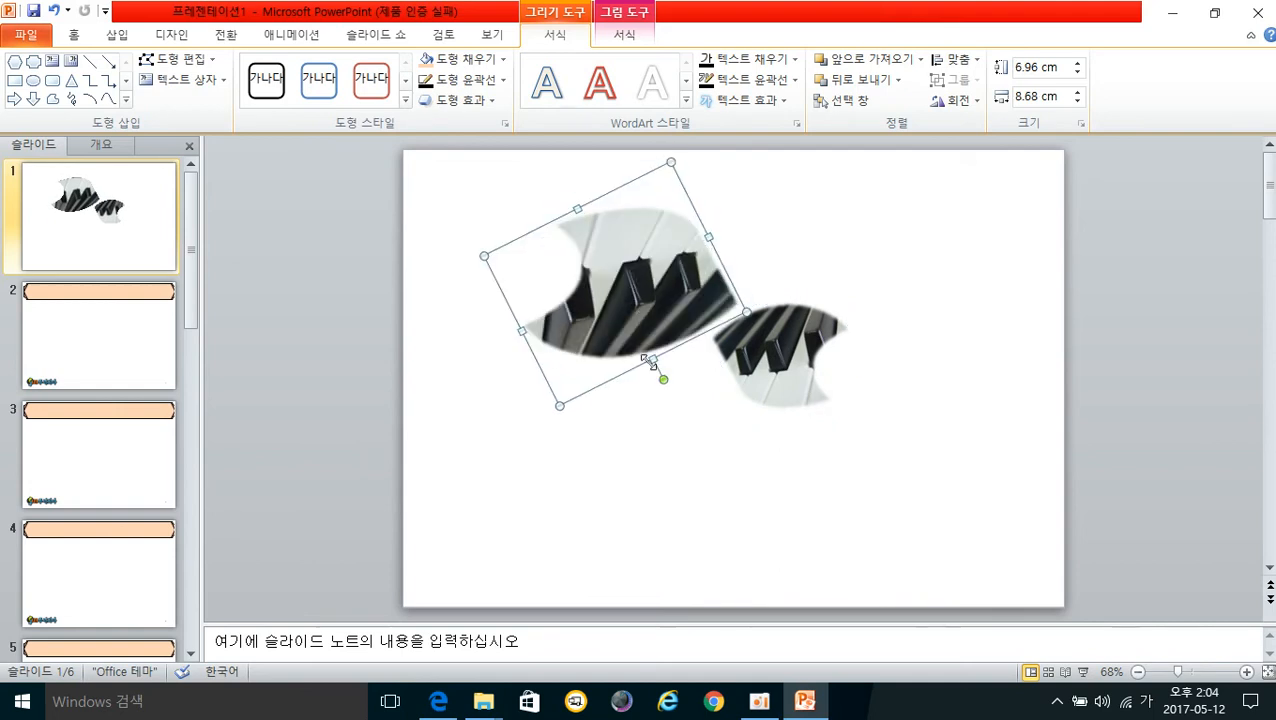
click(675, 421)
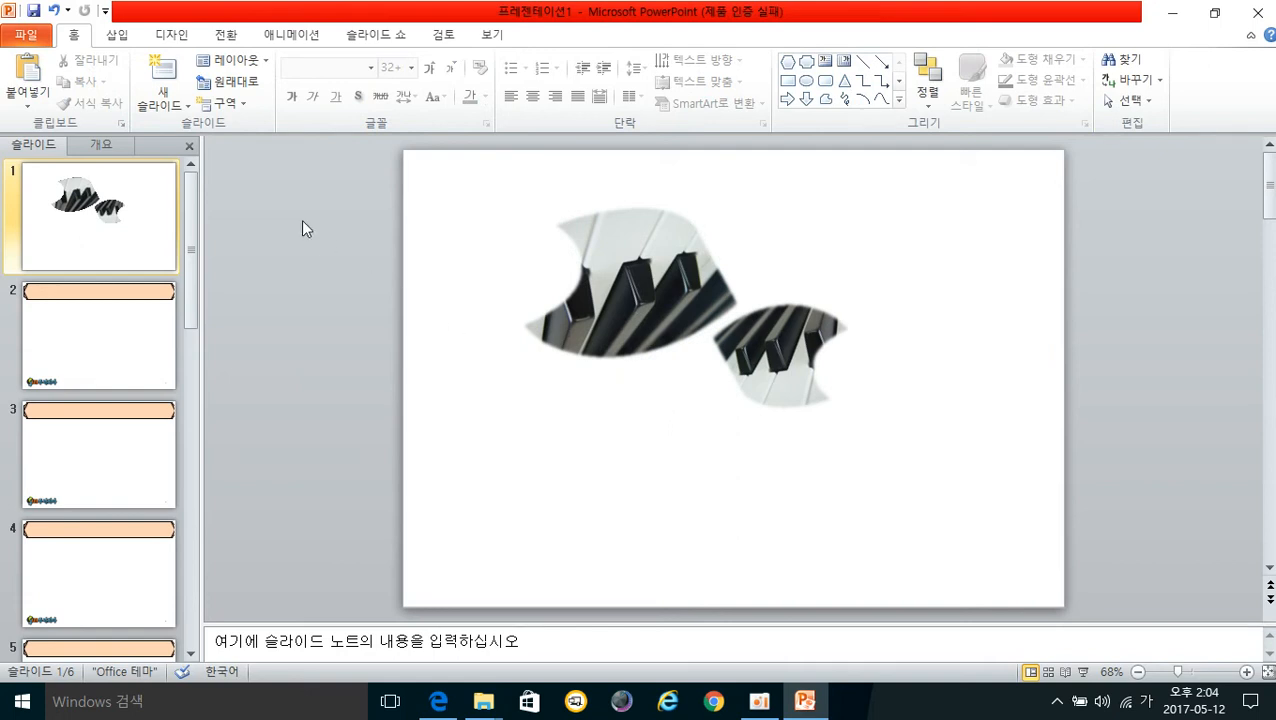
Open the insertion options for adding another object to the cover slide.
click(119, 38)
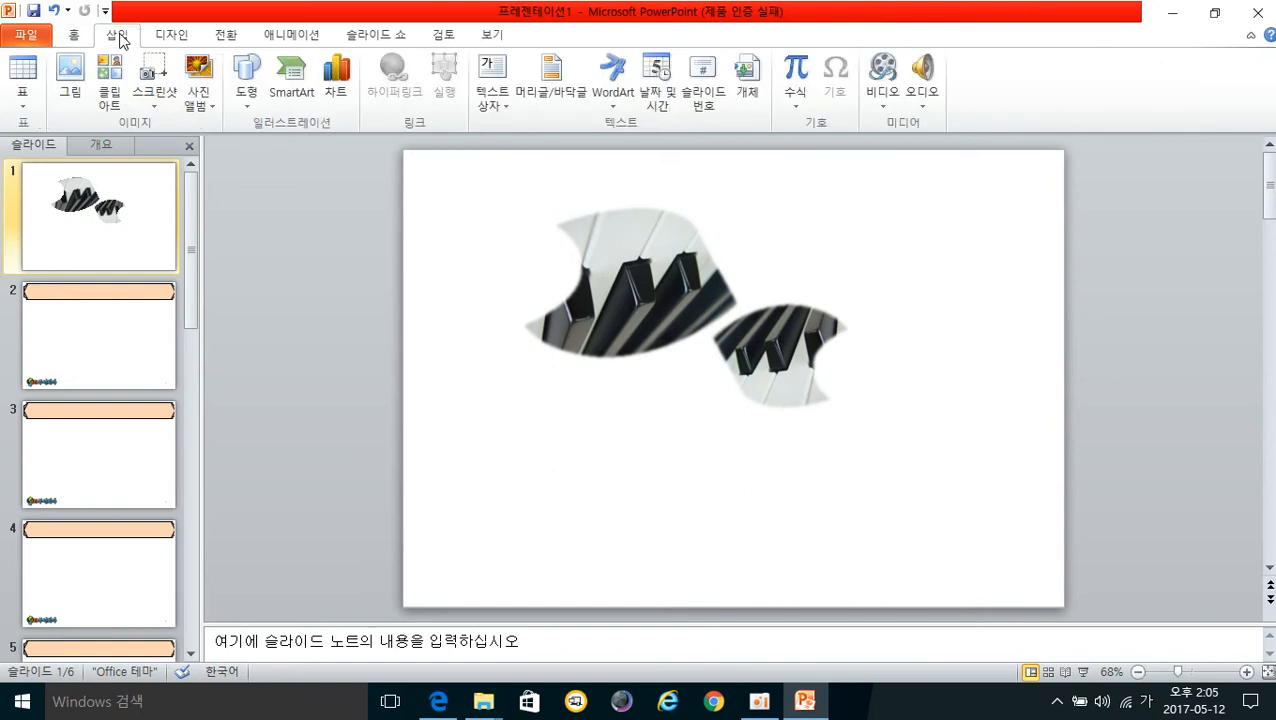